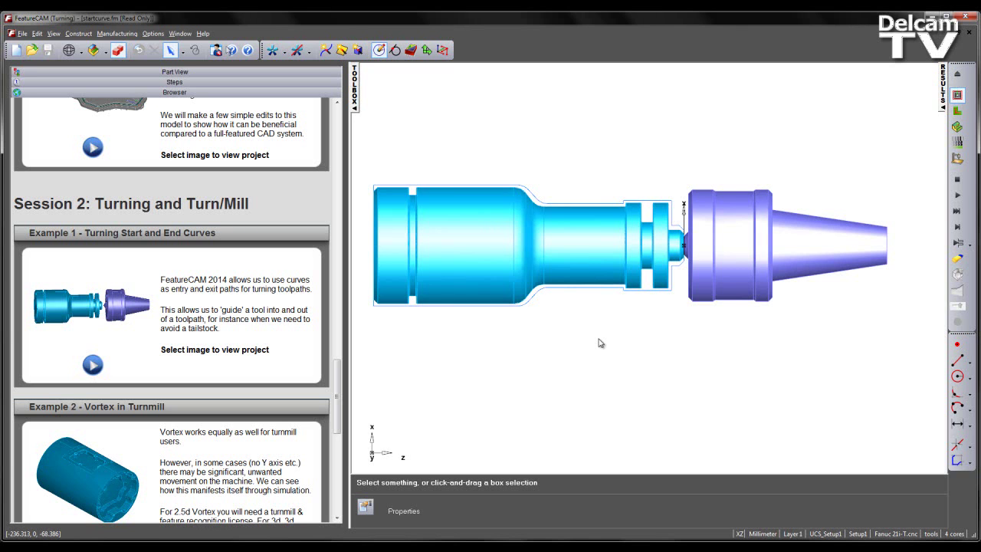
Show the Part View tree in place of the tutorial and widen the graphics area around the part.
left_click(190, 73)
left_click_drag(348, 166, 164, 162)
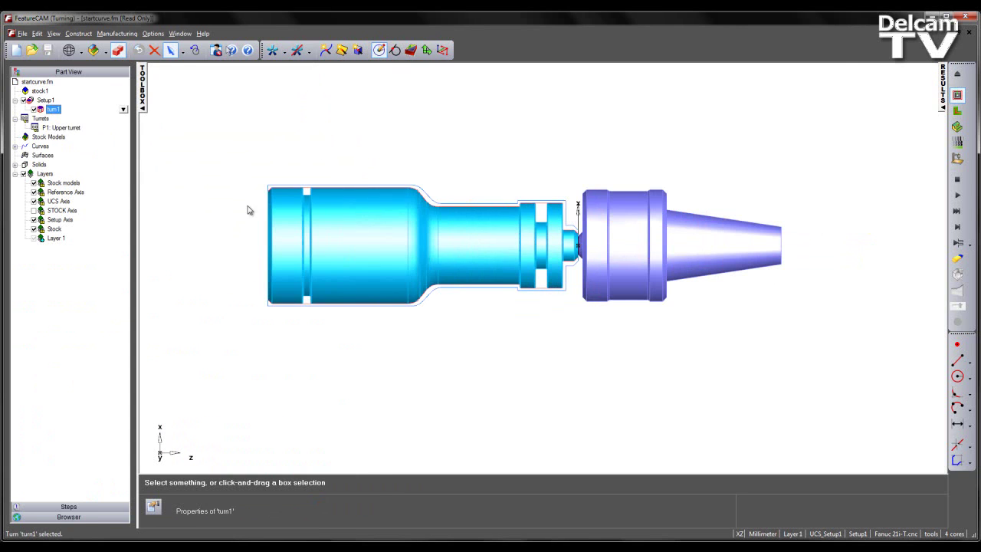
scroll(504, 337, "up", 2)
scroll(506, 335, "up", 4)
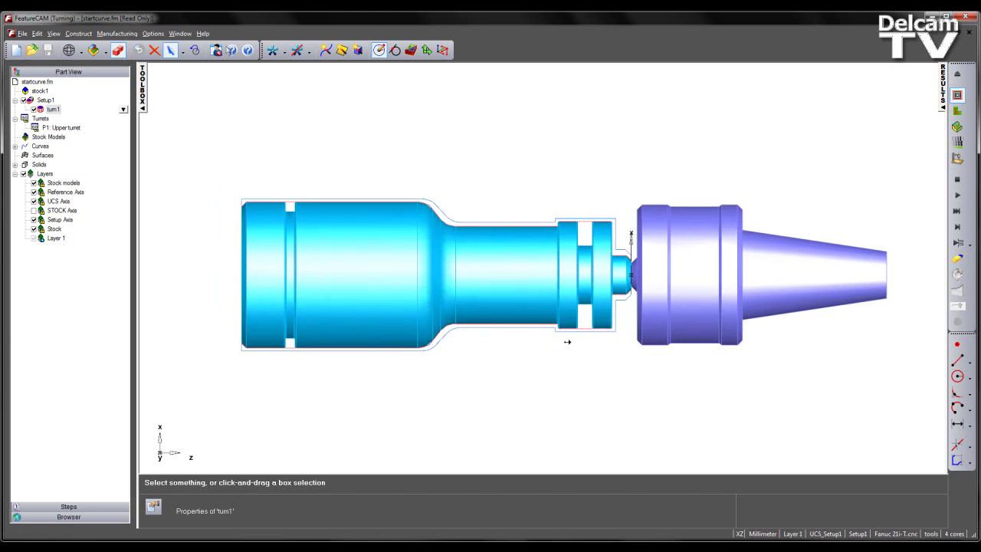
Simulate the existing turn1 toolpath, which finishes with an estimated machining time of 0:46.6.
left_click(957, 227)
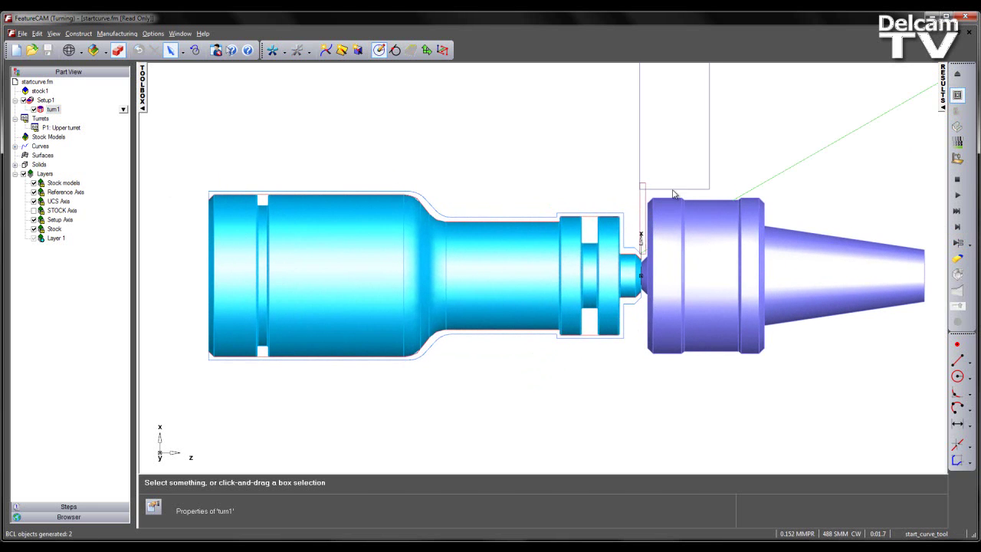
scroll(647, 258, "up", 2)
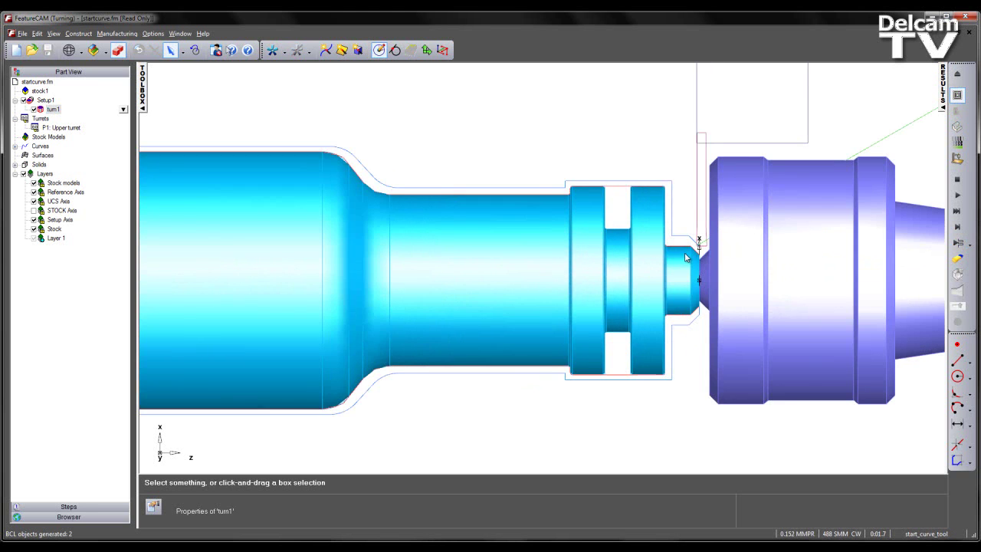
scroll(682, 257, "down", 2)
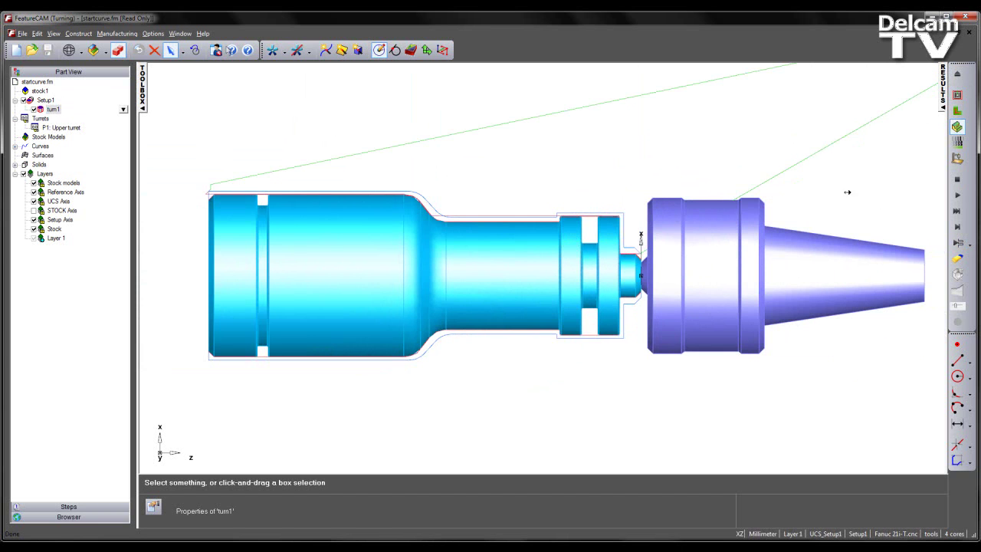
Erase the turn1 simulation to return to the plain shaded part beside the tailstock.
scroll(841, 200, "down", 3)
scroll(814, 230, "up", 1)
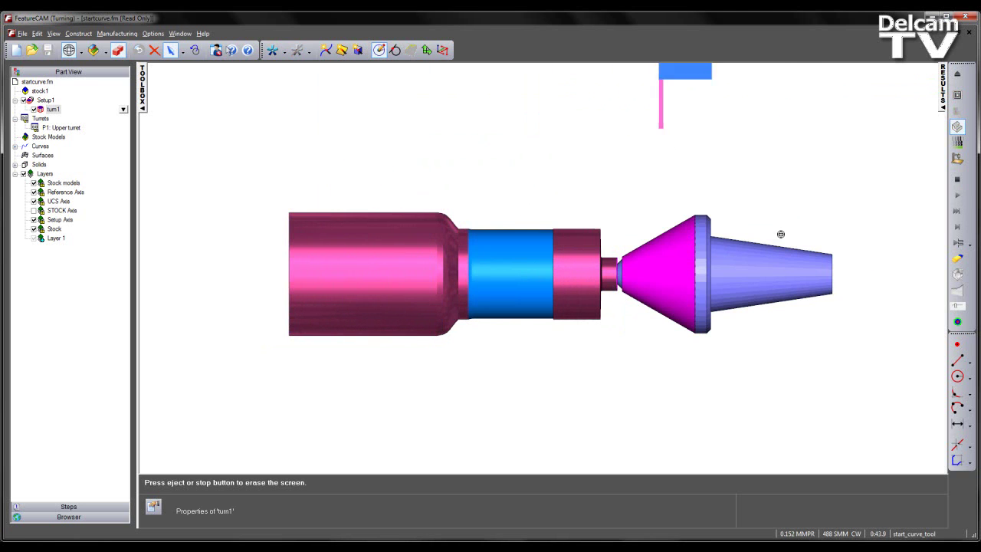
left_click(957, 74)
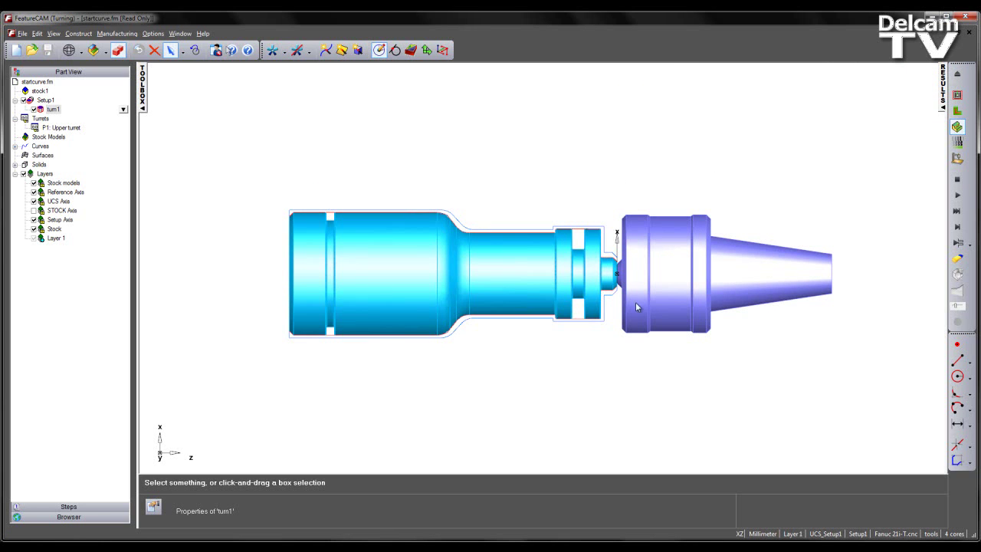
Enable grid-point snapping in the Snapping Modes options.
scroll(557, 299, "up", 5)
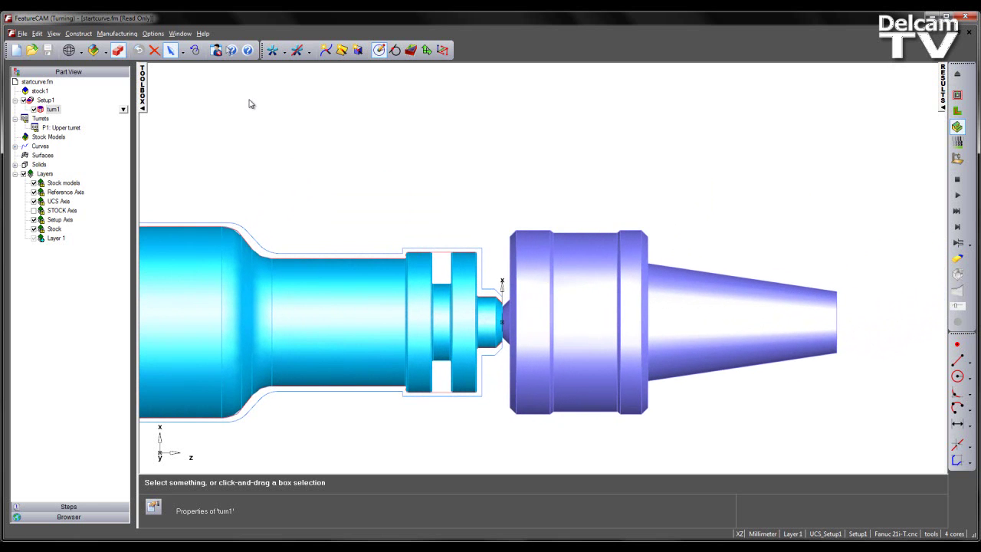
left_click(153, 33)
left_click(164, 143)
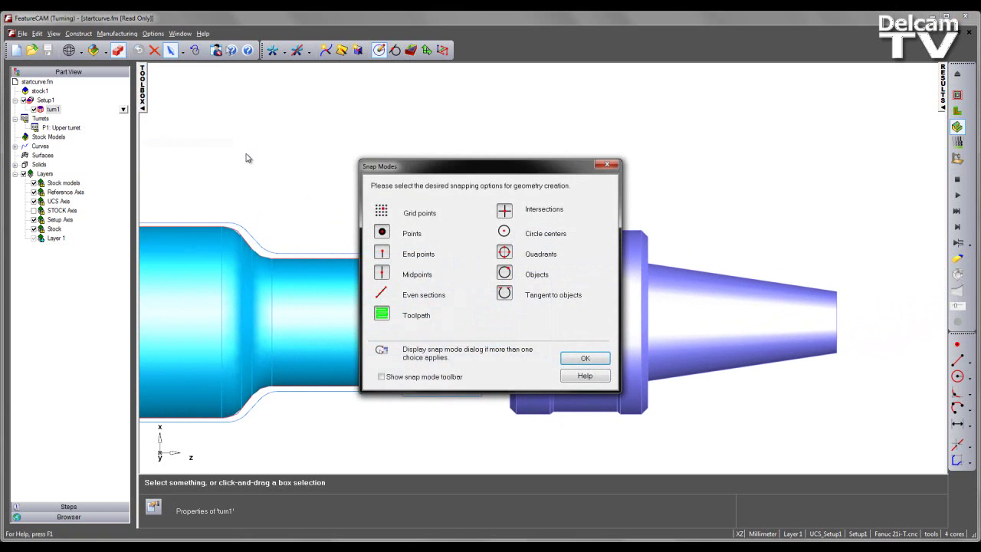
left_click(585, 358)
Draw a four-segment connected line chain descending from above the tailstock to the part's right end.
left_click(957, 360)
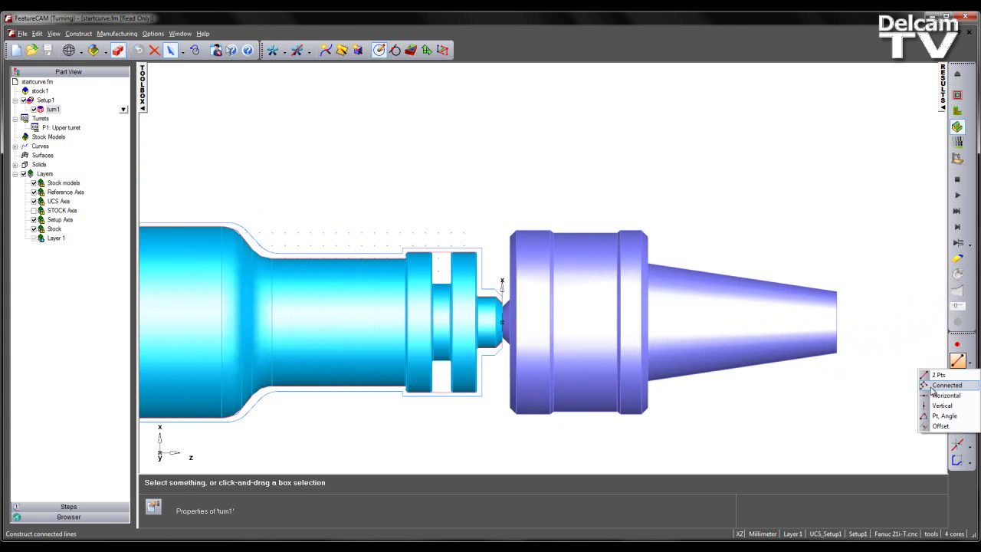
left_click(935, 385)
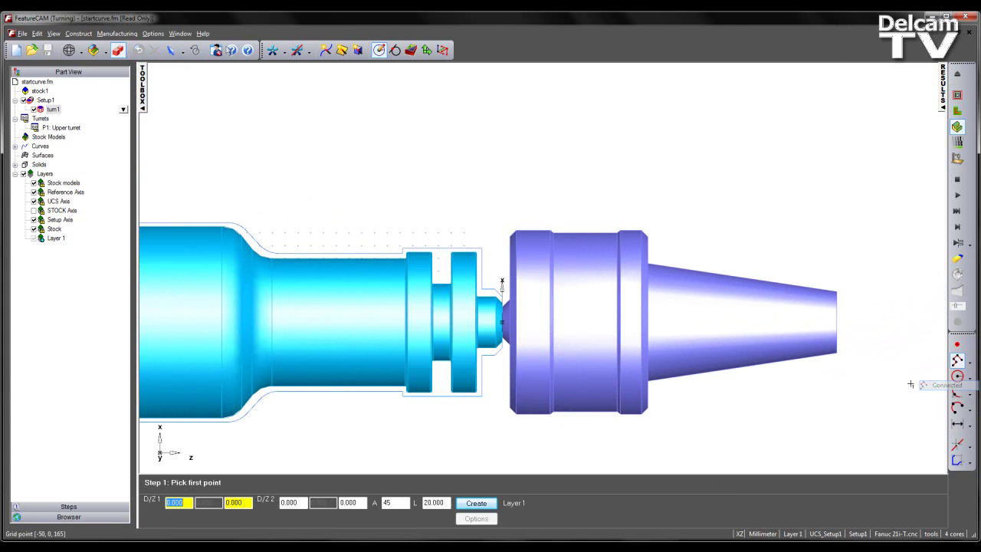
left_click(606, 144)
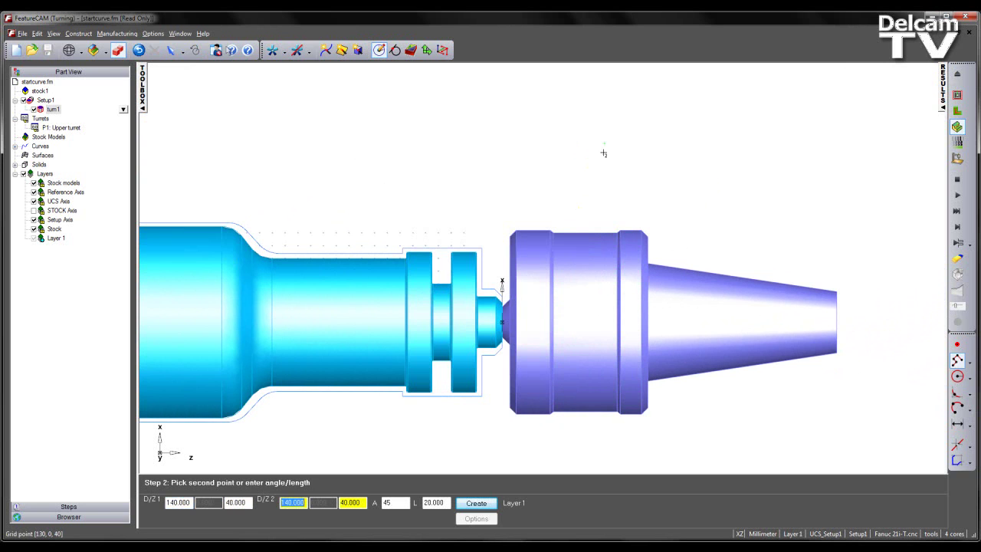
left_click(566, 182)
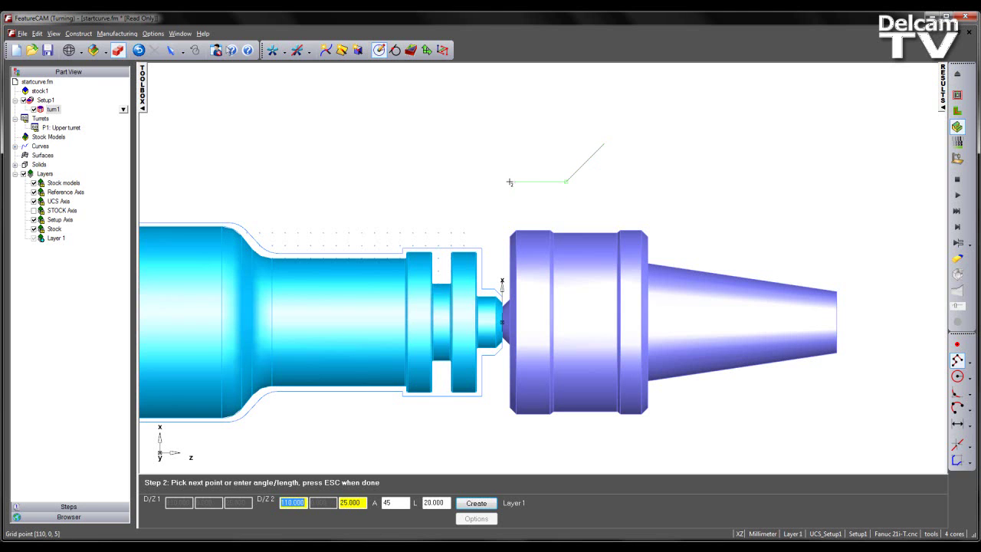
left_click(515, 182)
left_click(490, 221)
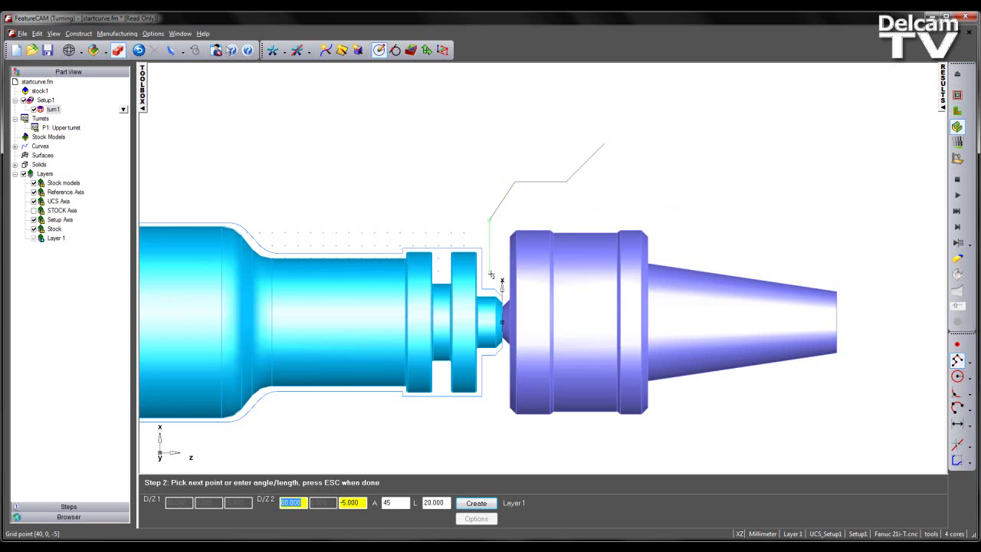
left_click(491, 274)
key("Escape")
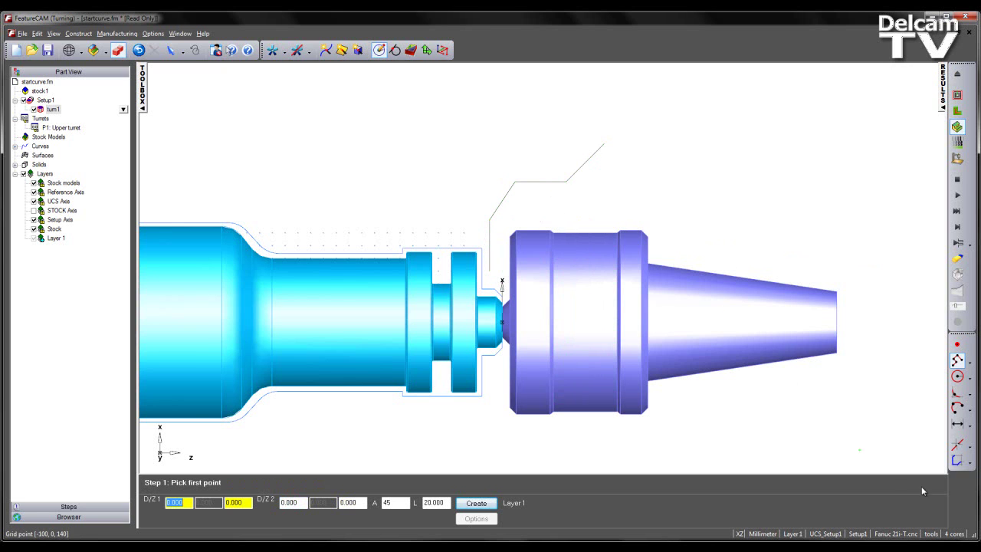
Chain the four drawn lines into a single curve named 'start curve'.
left_click(964, 464)
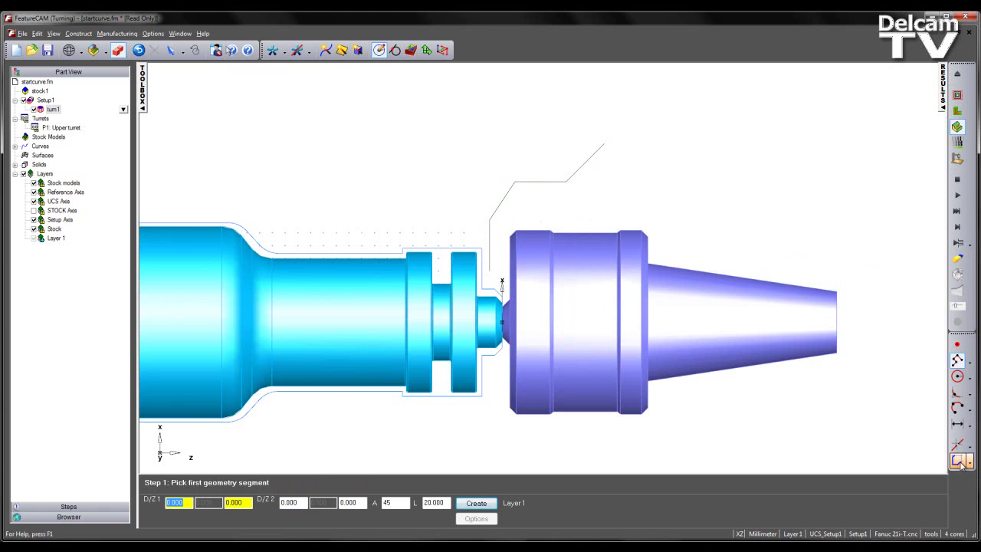
left_click(586, 164)
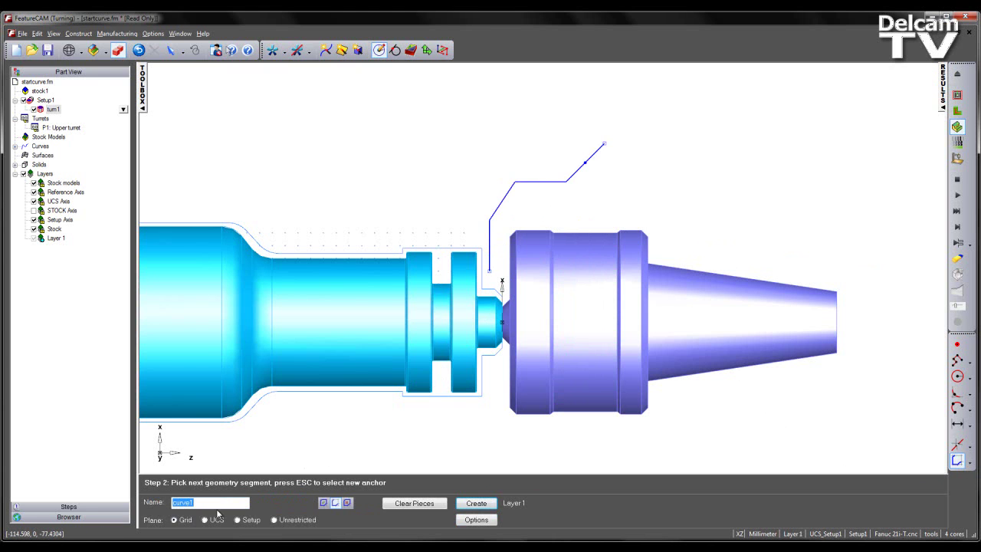
type("start")
key("Return")
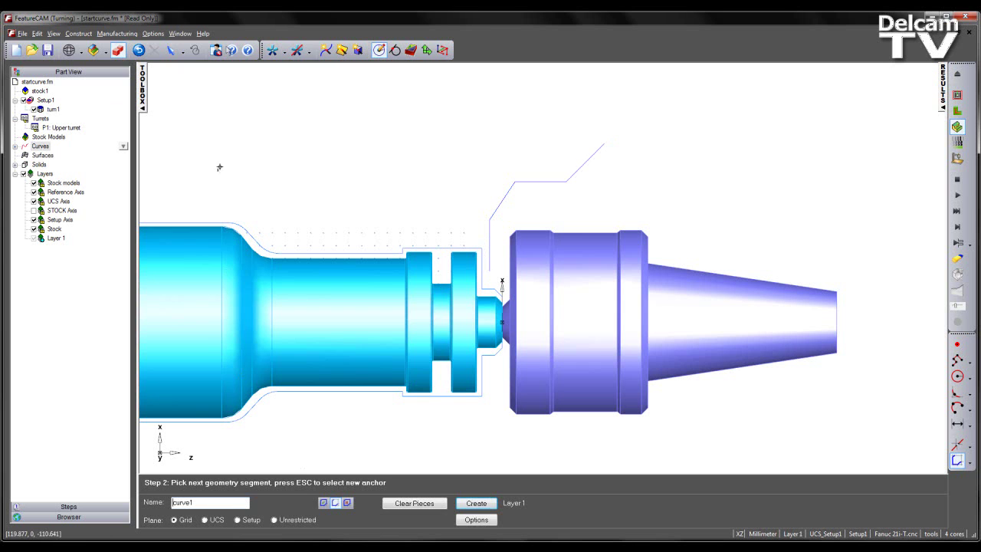
Set the turn1 finish operation's Turning start point to 'start curve' and apply it.
left_click(171, 50)
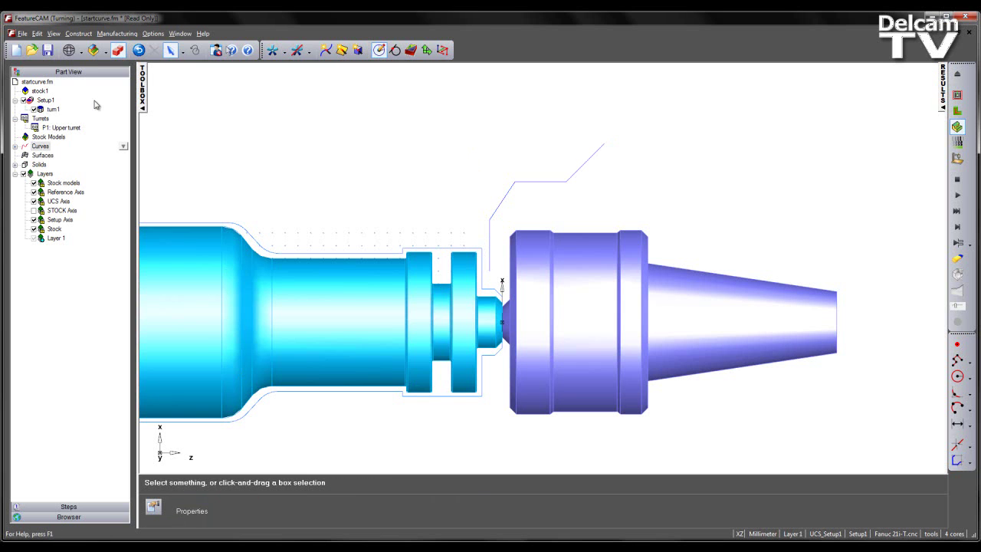
double_click(53, 109)
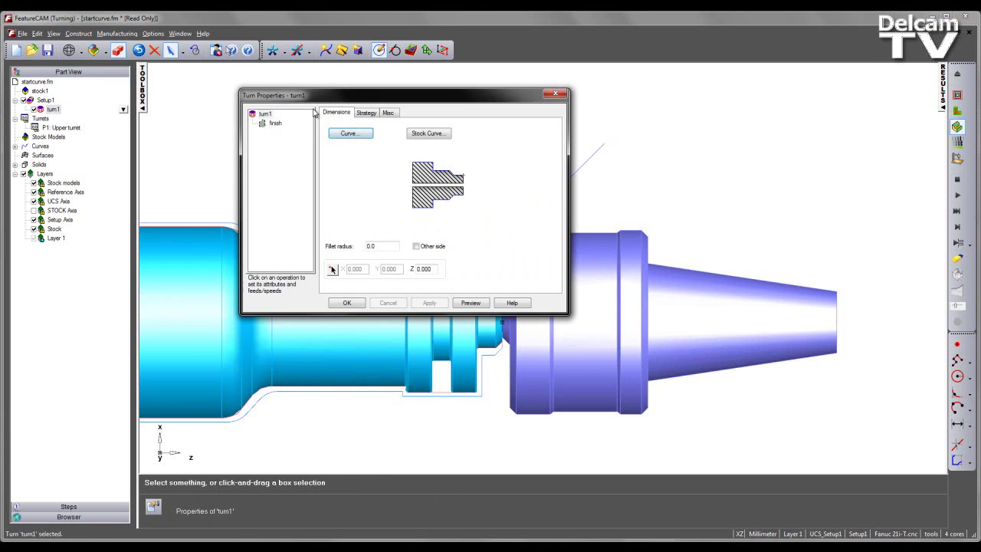
left_click(276, 124)
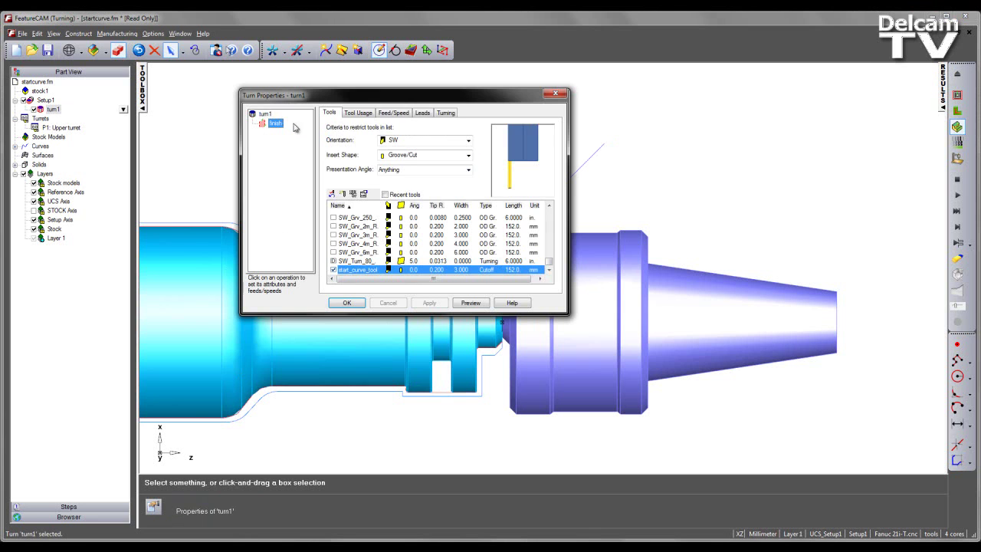
left_click(446, 113)
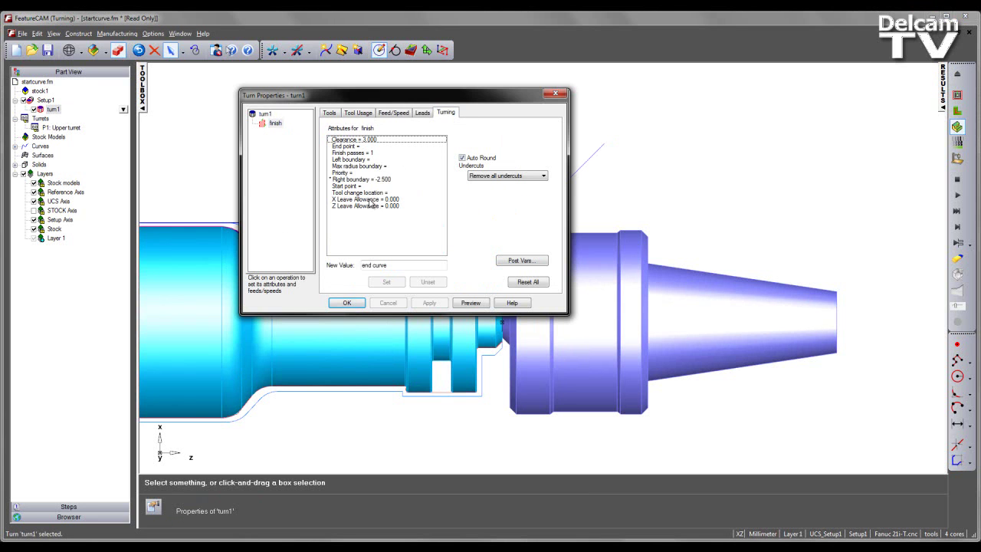
left_click(345, 187)
left_click_drag(485, 97, 300, 66)
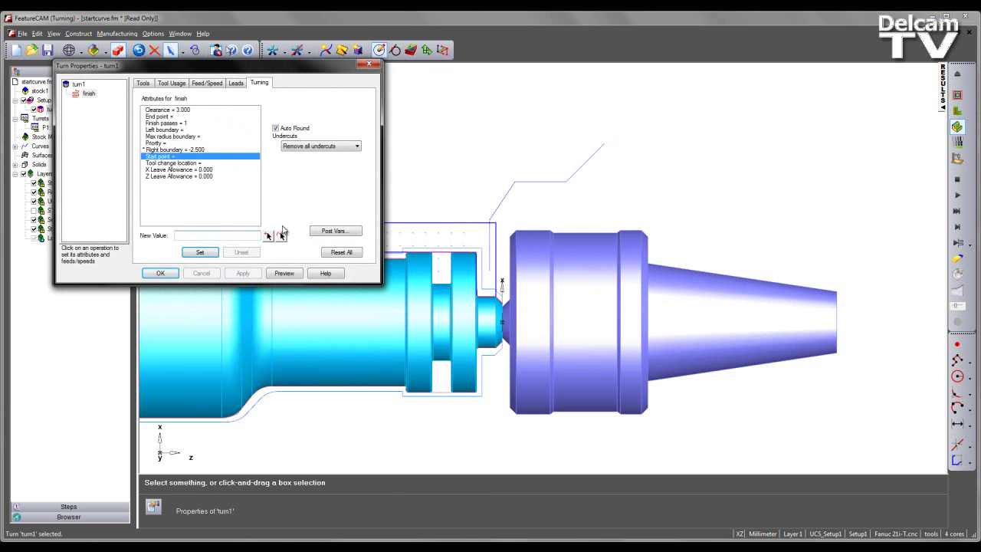
left_click(283, 236)
left_click(532, 185)
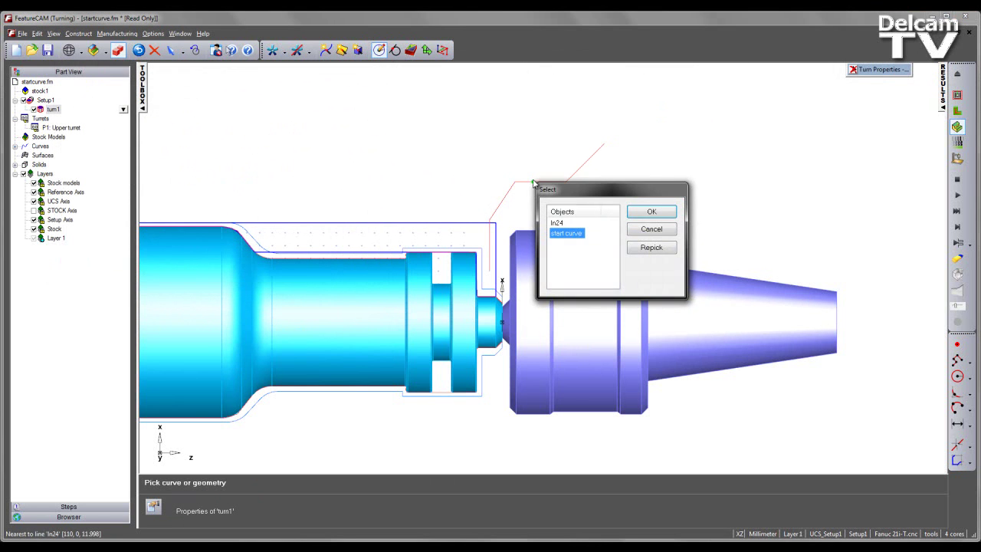
left_click(643, 212)
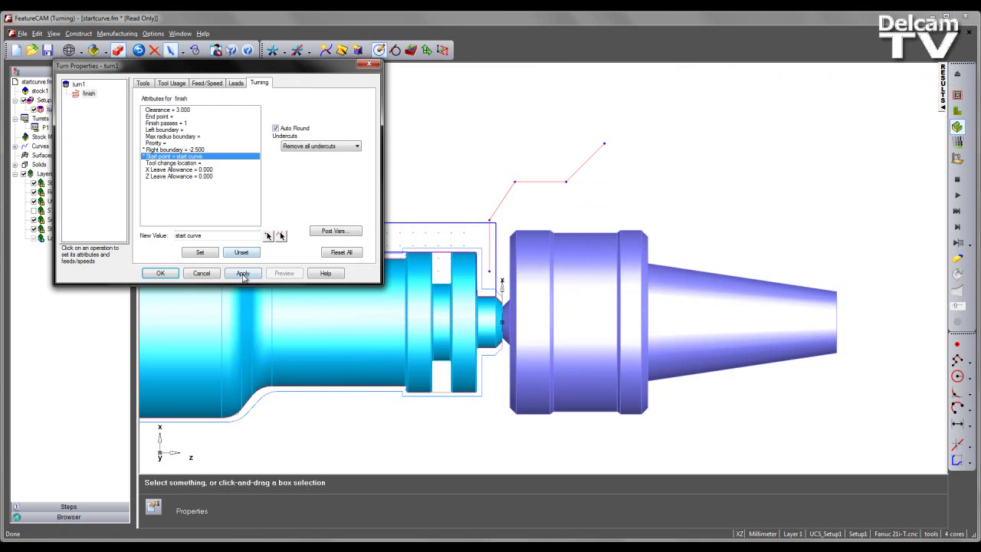
left_click(160, 273)
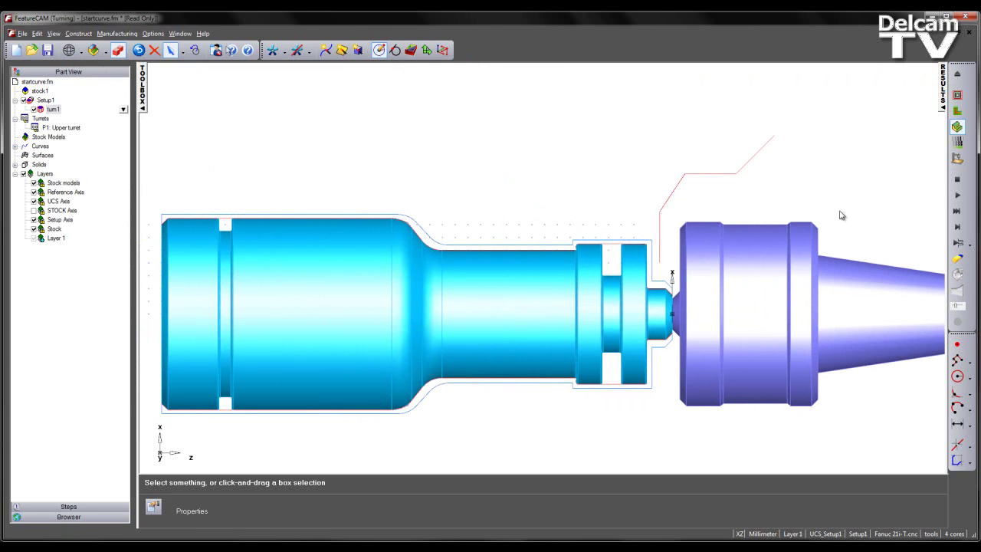
Rerun the turn1 simulation with the tool entering along the start curve, now estimated at 0:58.6.
left_click(959, 241)
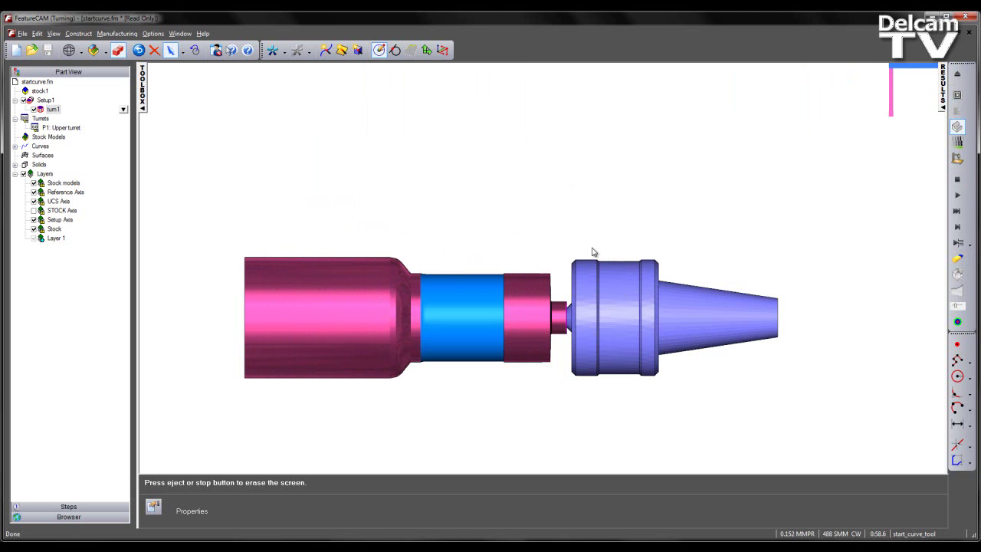
Erase the simulation, step the shown tool along its path past the tailstock, then close the simulation.
left_click(957, 73)
left_click(958, 96)
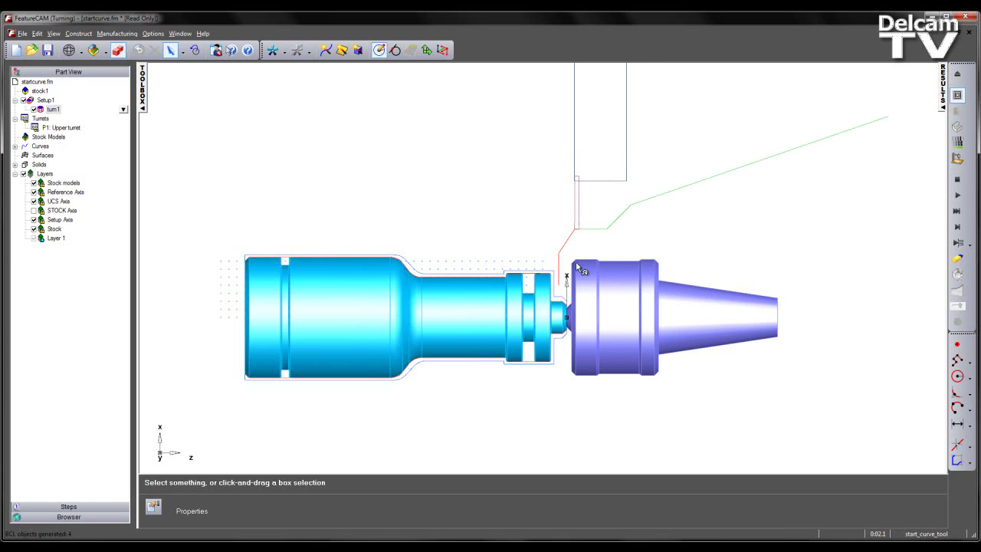
scroll(576, 262, "up", 2)
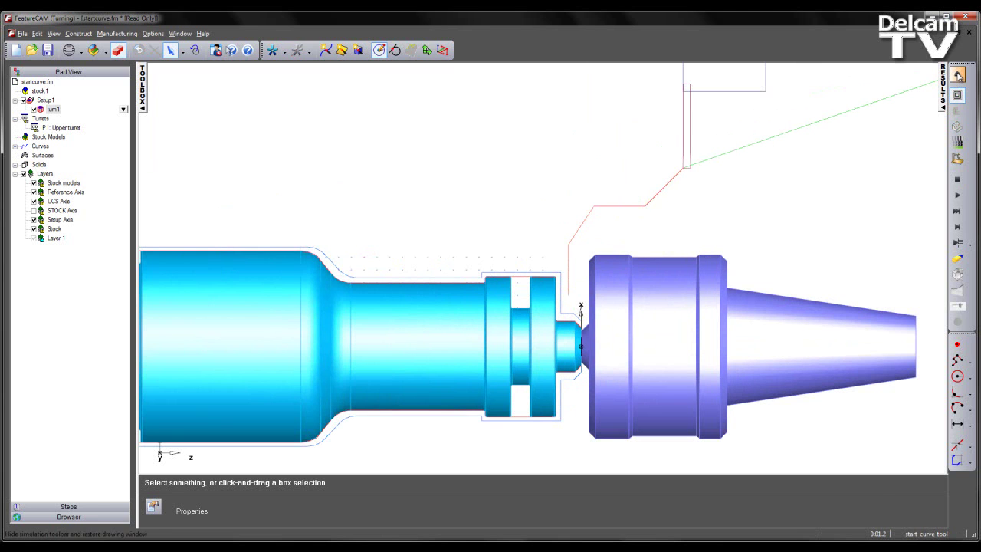
left_click(957, 75)
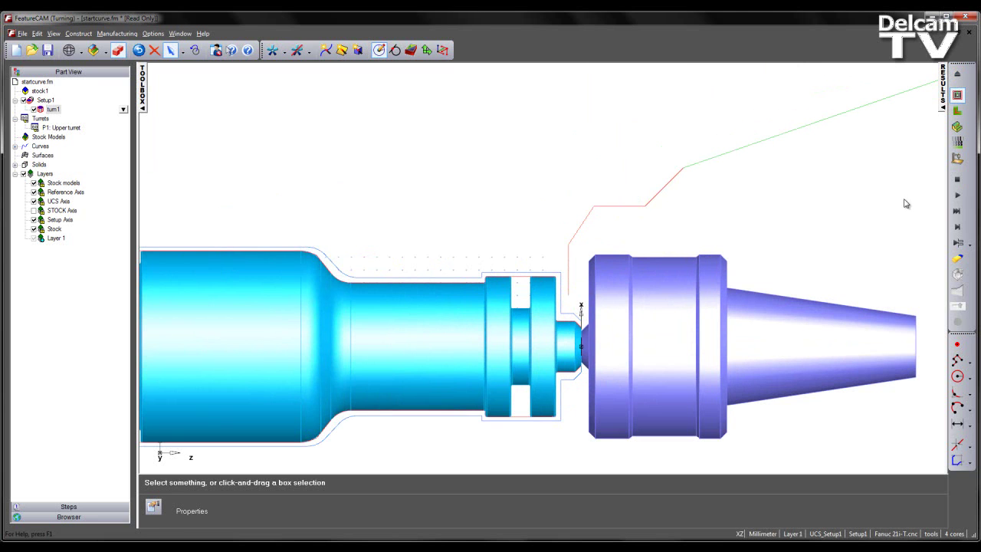
left_click(944, 90)
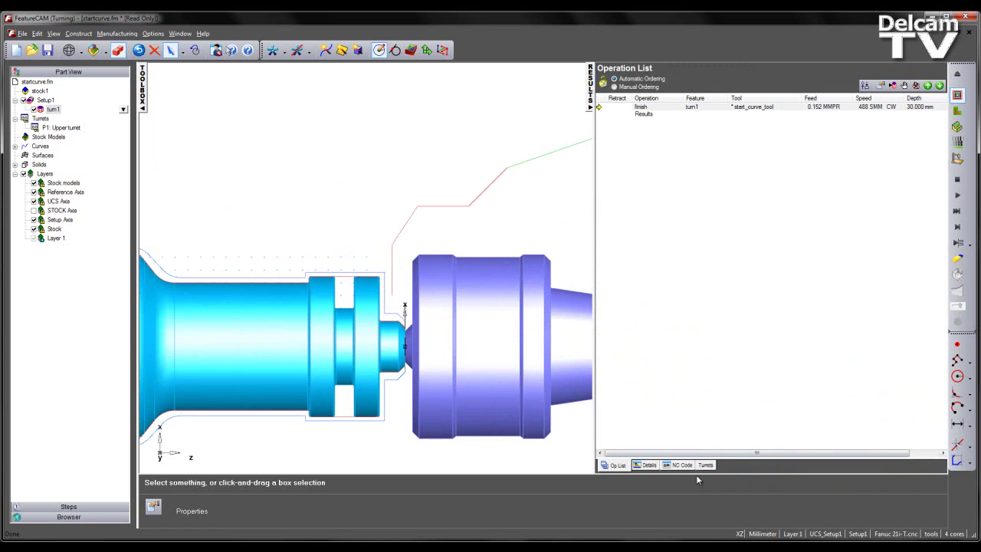
left_click(682, 466)
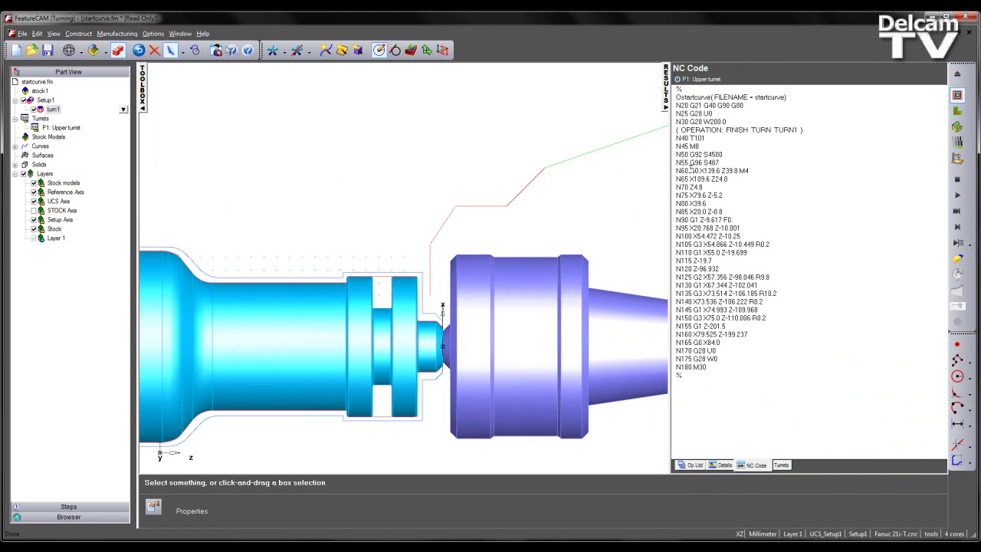
left_click_drag(692, 171, 724, 220)
left_click(667, 91)
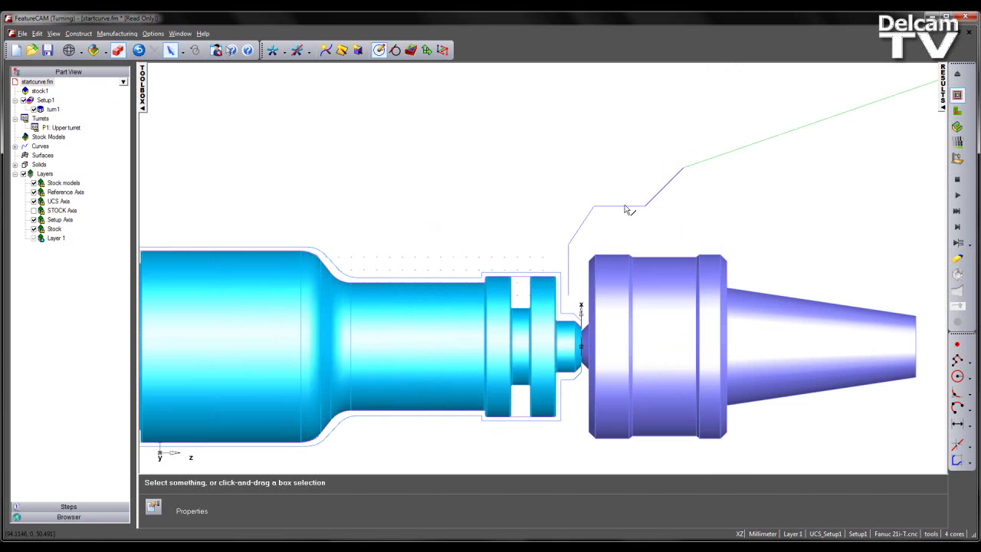
In turn1's finish Feed/Speed settings, enable 'Feed from start point or curve' with 'Rapid on curve'.
double_click(59, 109)
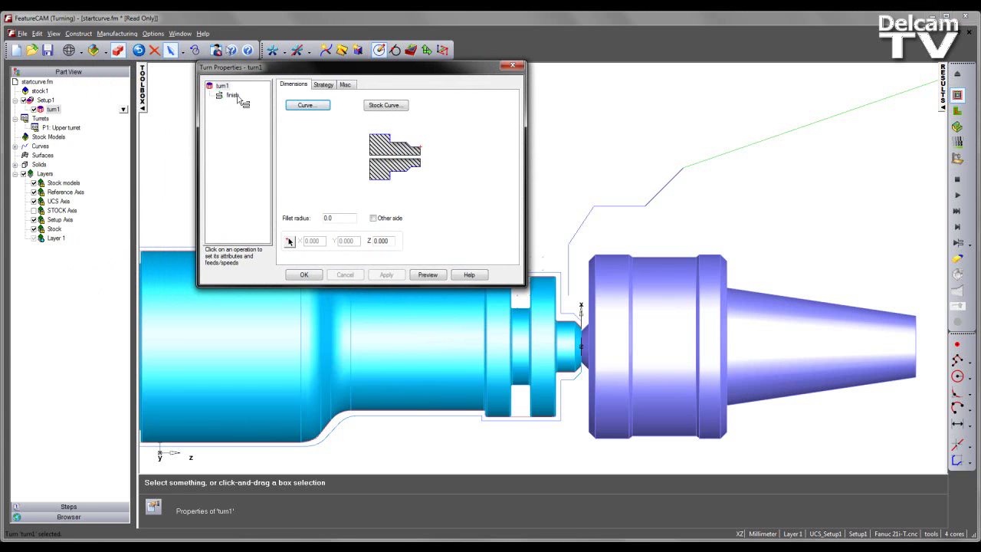
left_click(233, 96)
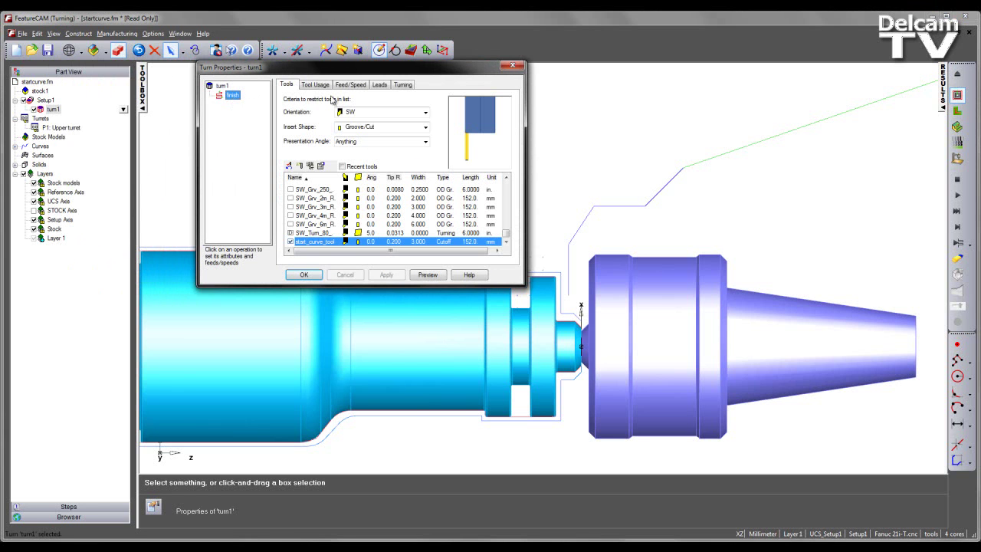
left_click(350, 85)
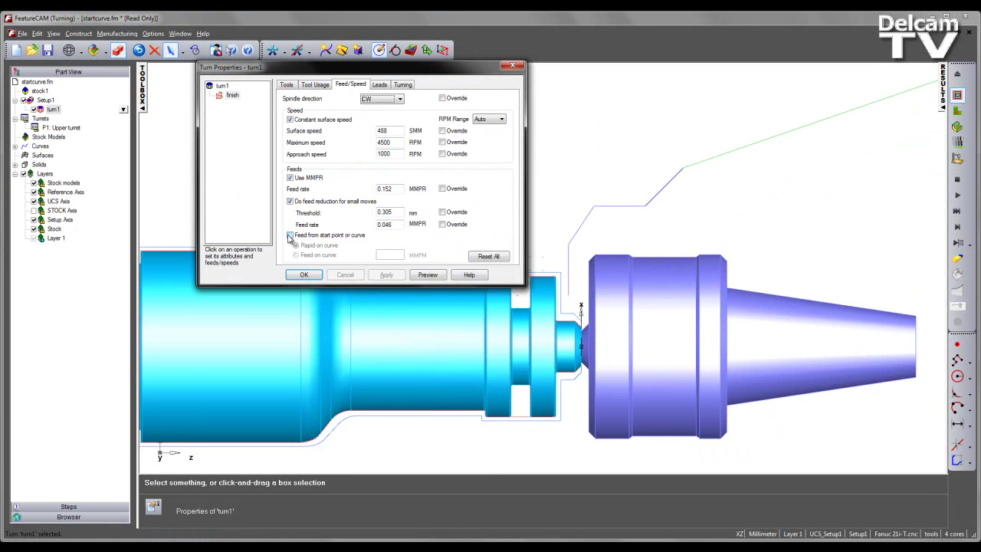
left_click(290, 235)
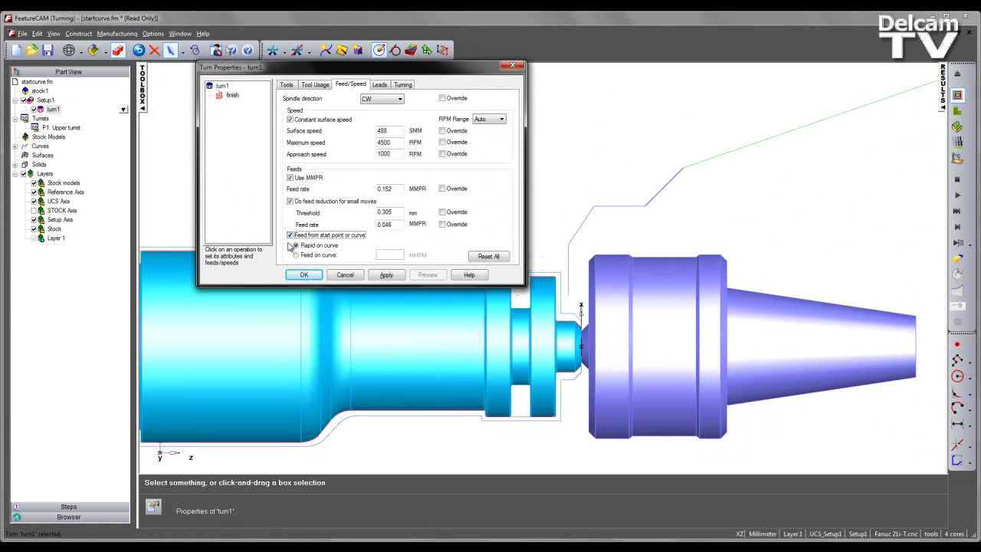
left_click(296, 245)
Apply the feed change and rerun the simulation, zooming in as the tool descends the start curve.
left_click(385, 276)
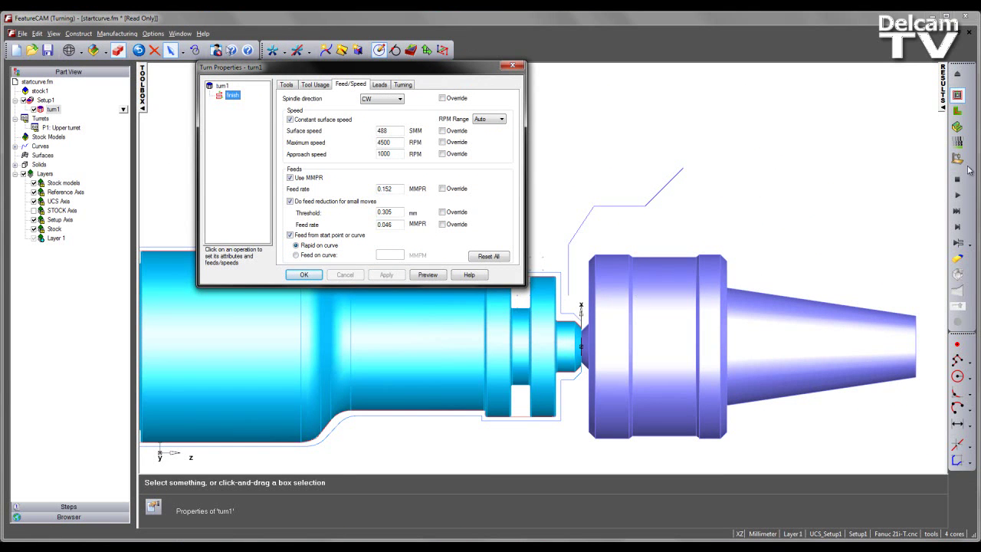
left_click(956, 227)
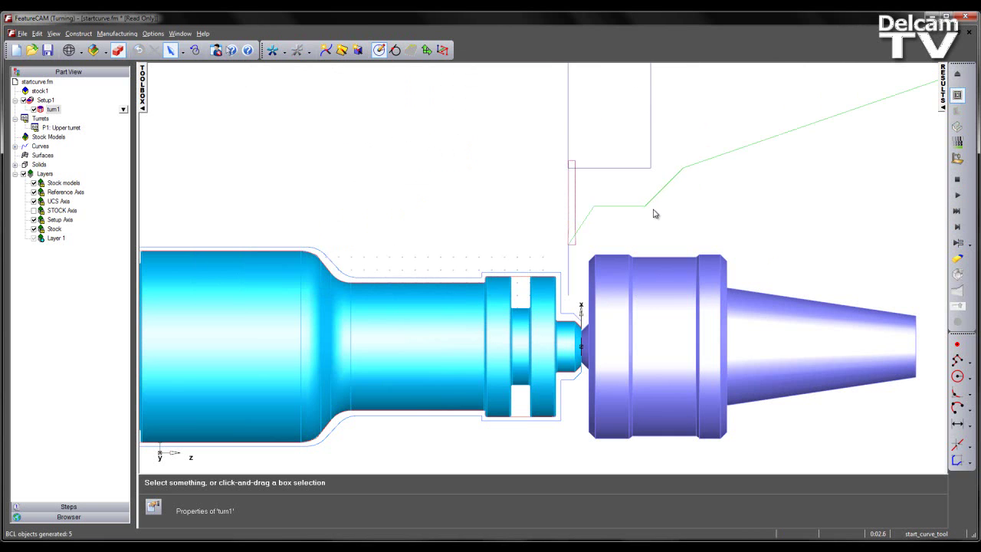
scroll(596, 375, "up", 4)
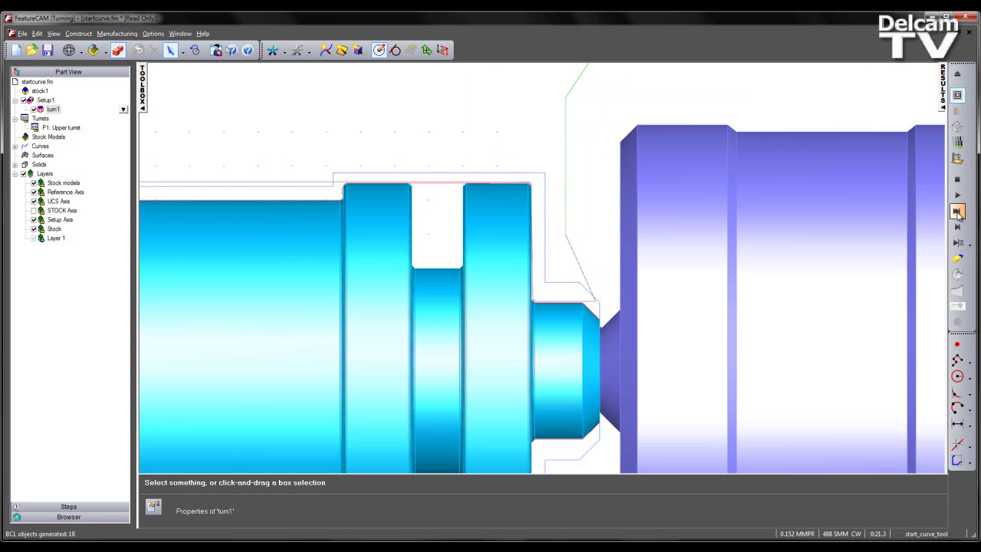
Stop the running simulation, answering Yes to 'Abort current computation?'.
left_click(958, 95)
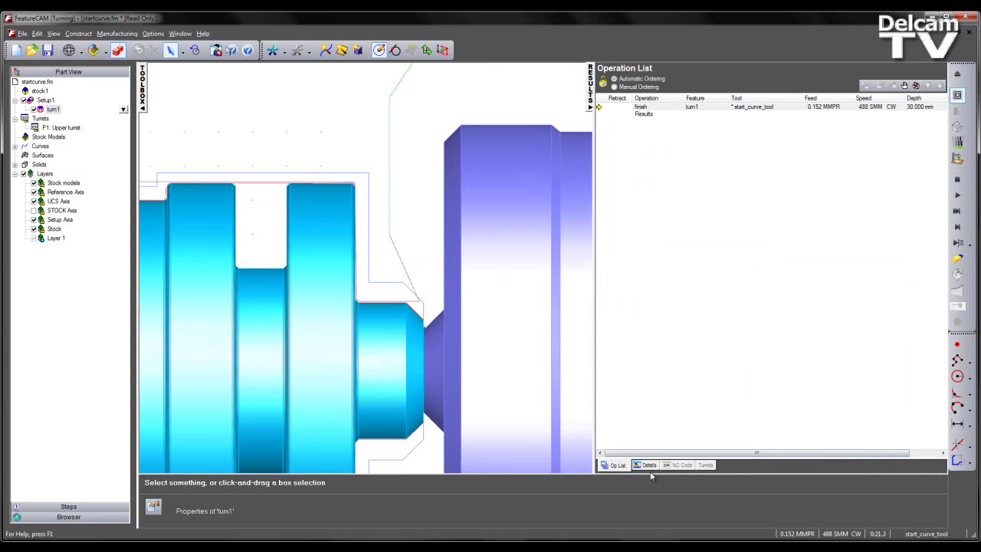
left_click(960, 74)
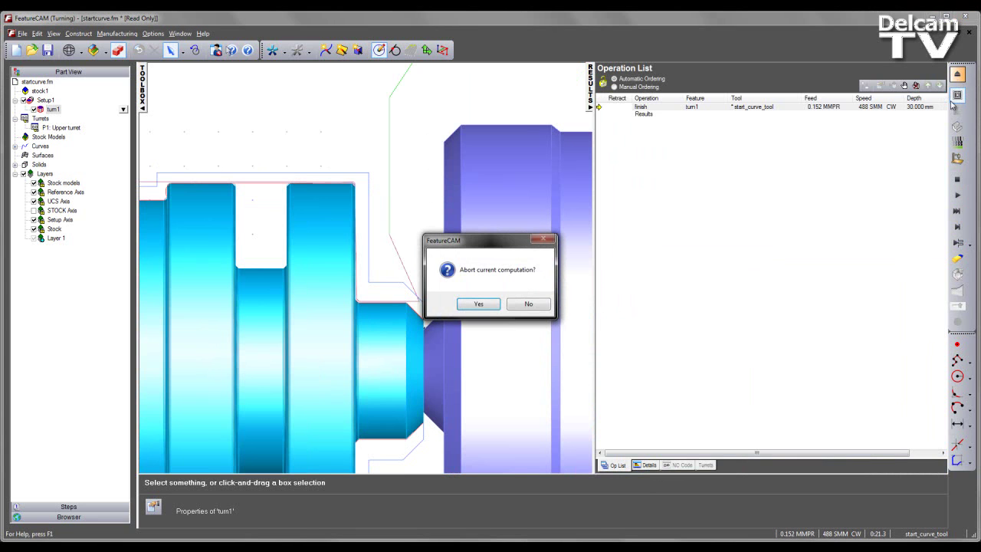
left_click(495, 304)
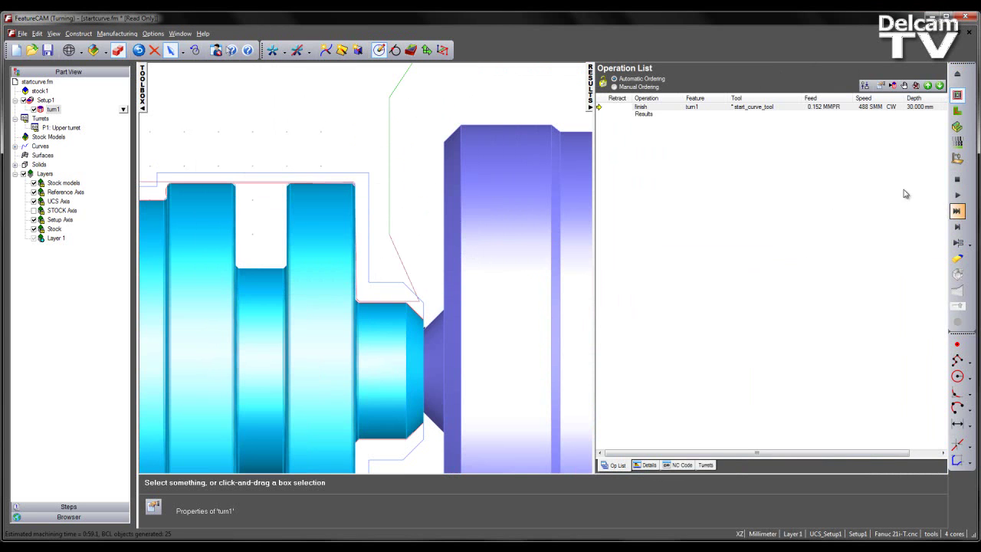
Inspect NC code lines N60–N90, confirming G0 rapids through N80 and feed at N85, then close it.
left_click(682, 466)
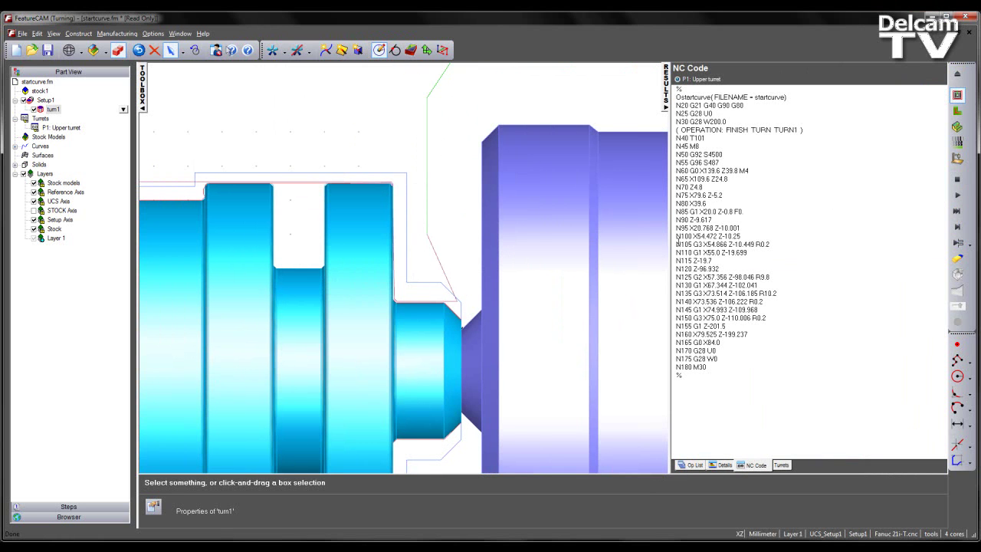
left_click_drag(692, 170, 756, 171)
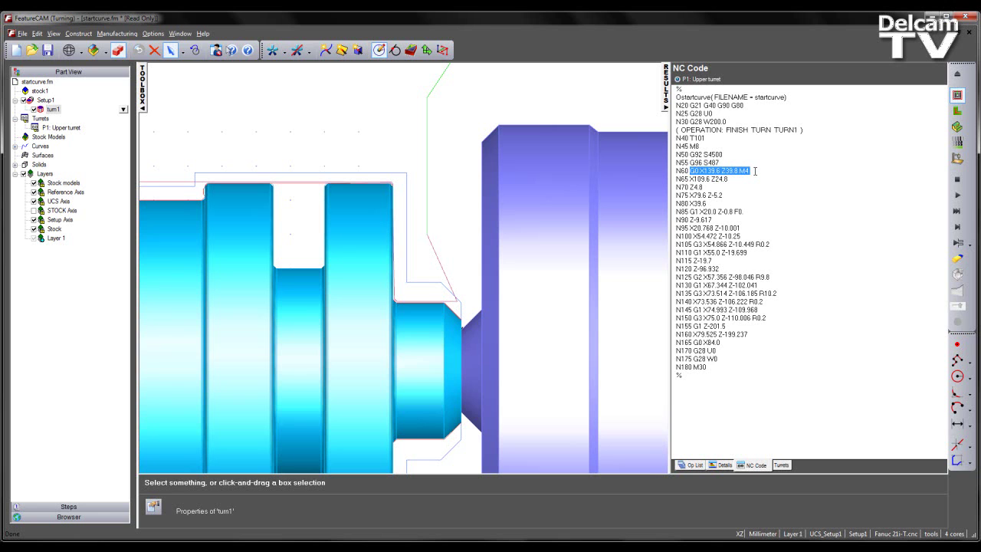
left_click_drag(717, 203, 676, 169)
left_click_drag(692, 213, 745, 213)
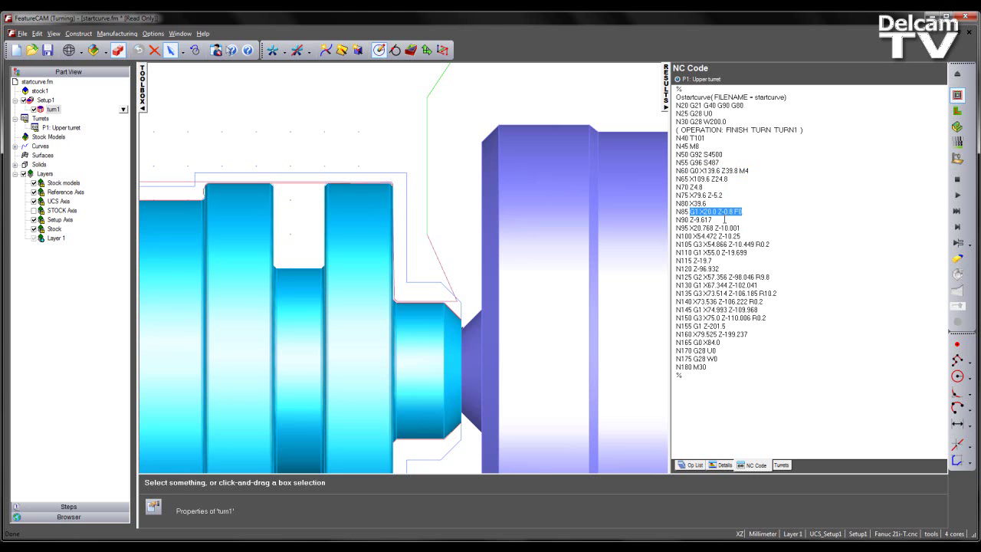
left_click(721, 220)
left_click_drag(701, 220, 677, 220)
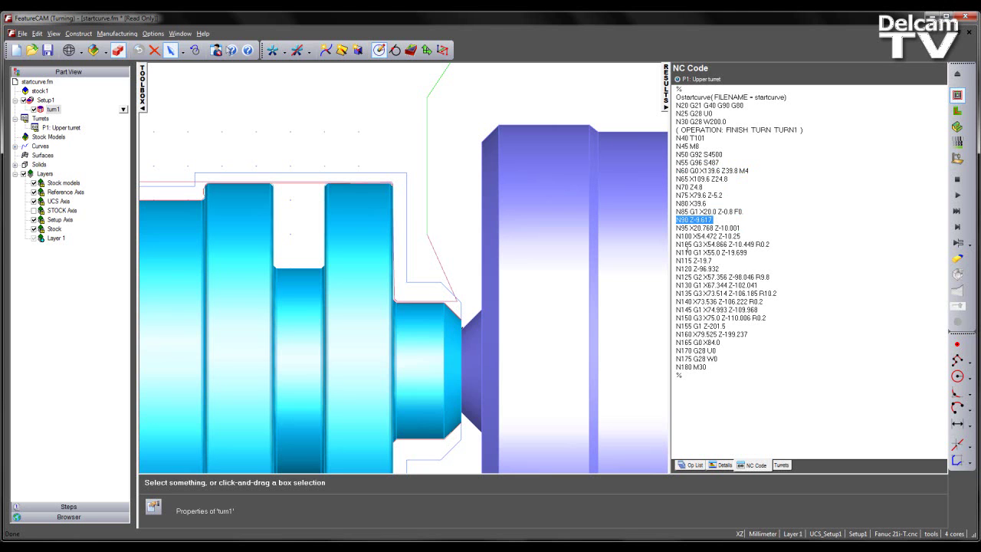
left_click(666, 89)
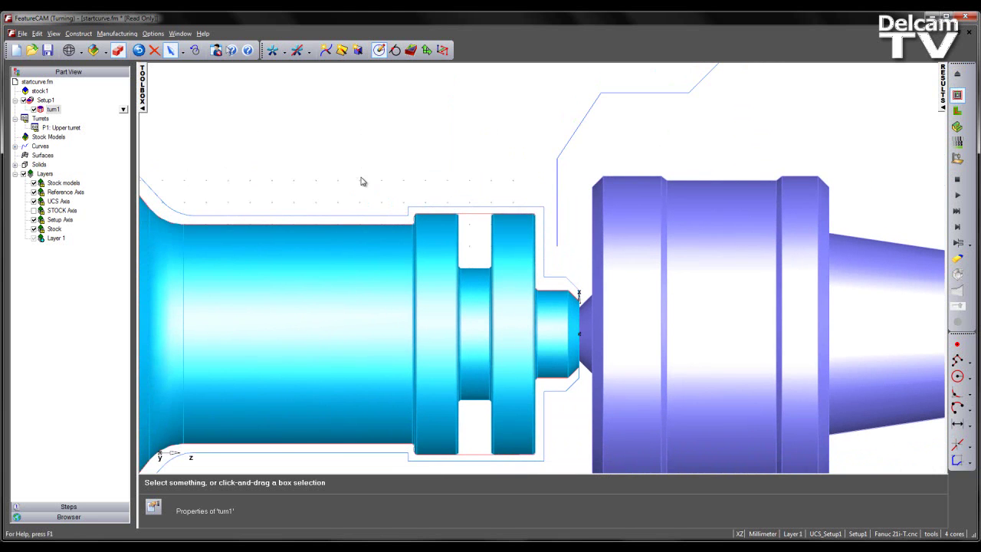
Make turn1's finish operation feed along the start curve instead of rapid.
double_click(53, 110)
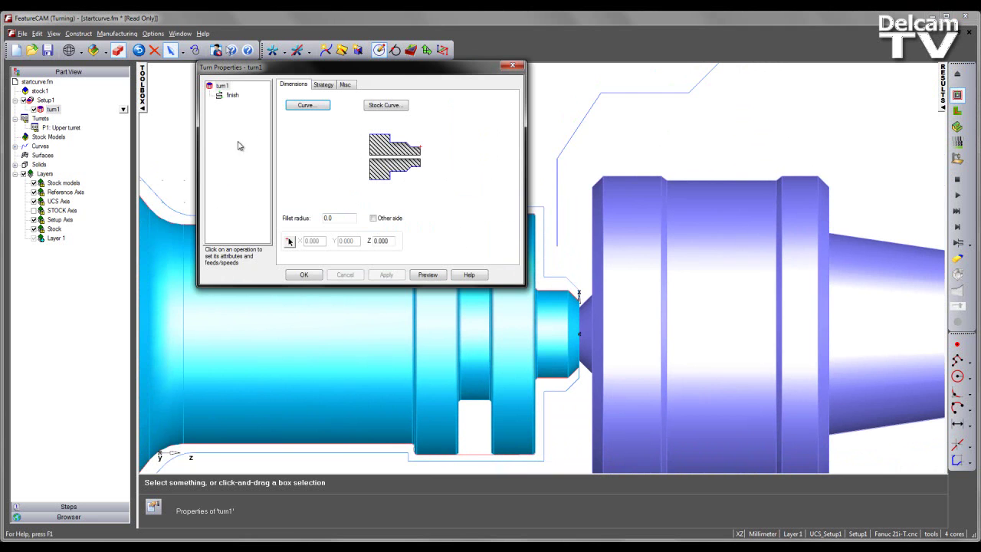
left_click(233, 95)
left_click(349, 85)
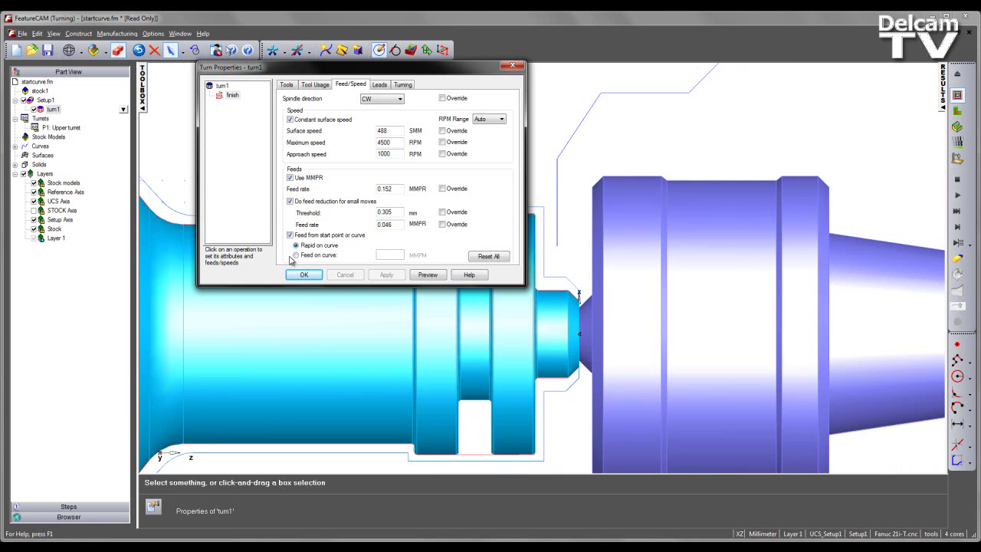
left_click(297, 257)
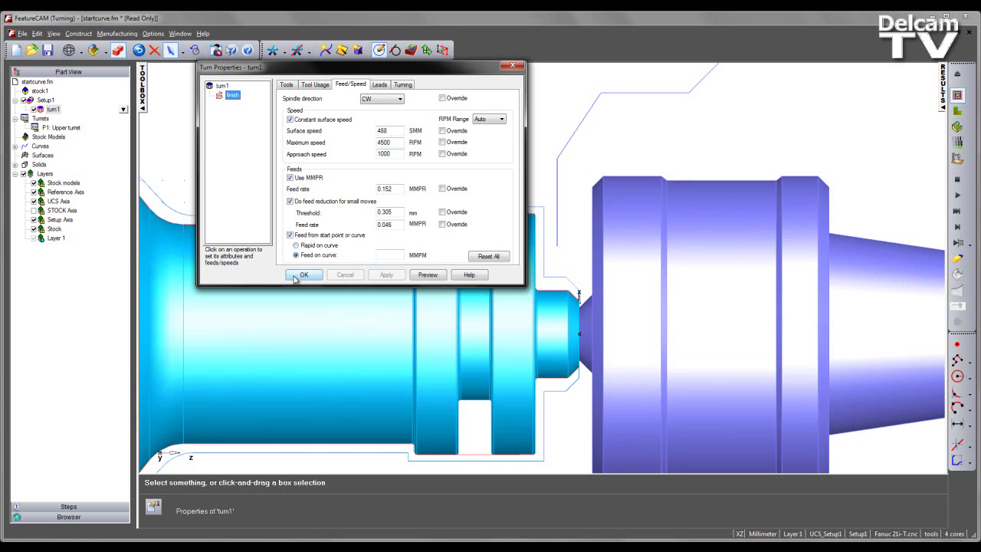
left_click(299, 276)
Simulate the updated finish toolpath entering along the start curve, then stop it.
left_click(959, 228)
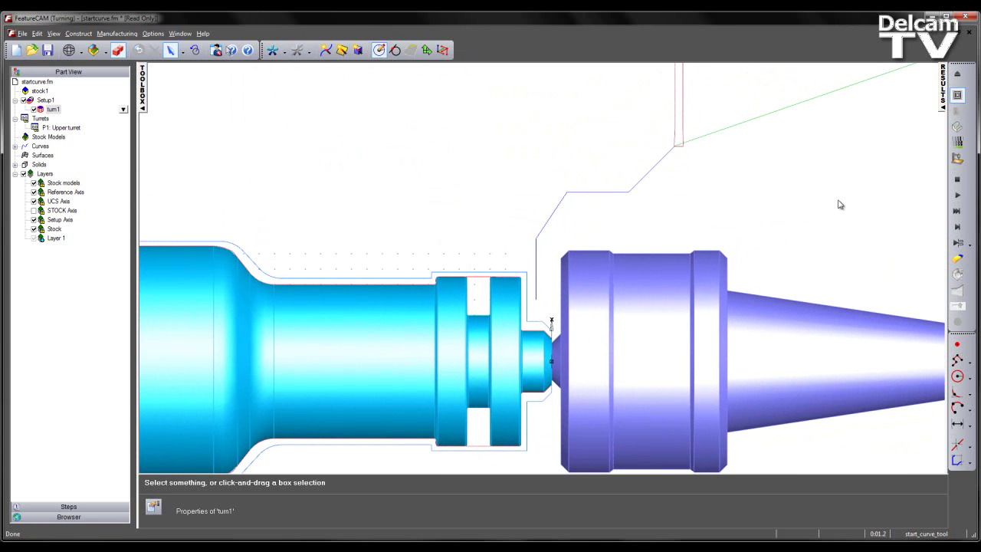
key("alt")
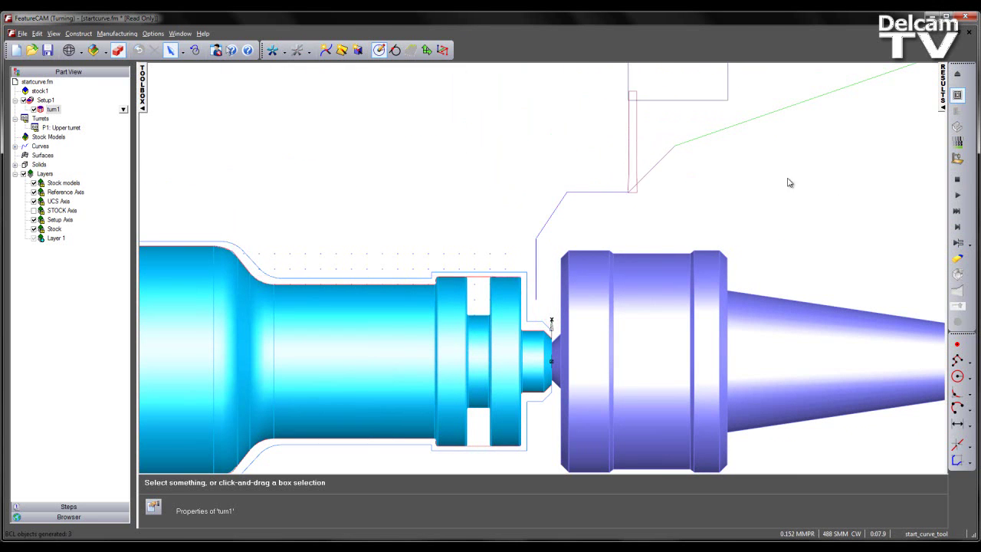
left_click(960, 182)
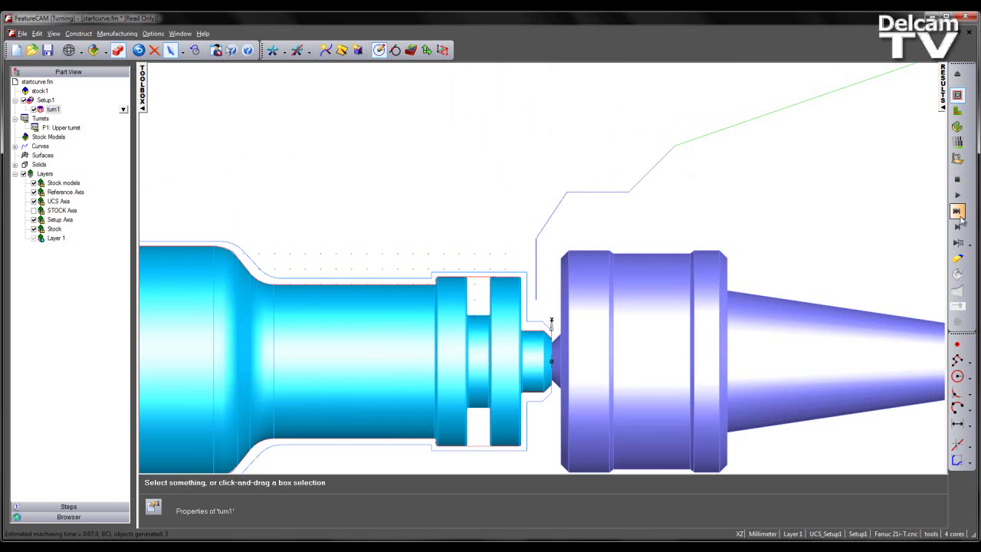
Post the NC code, review the N60 rapid and N65–N95 G1 approach moves, then close results.
left_click(950, 98)
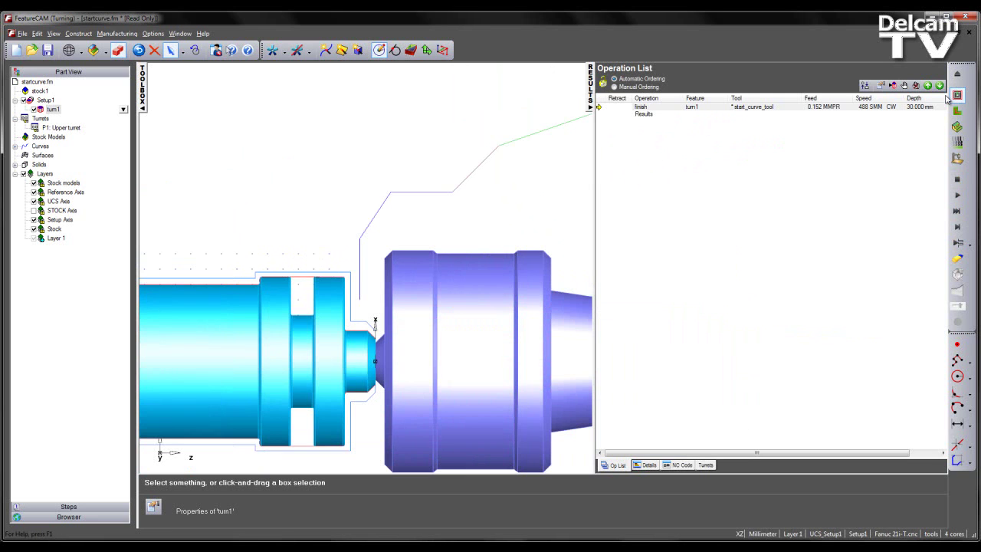
left_click(682, 465)
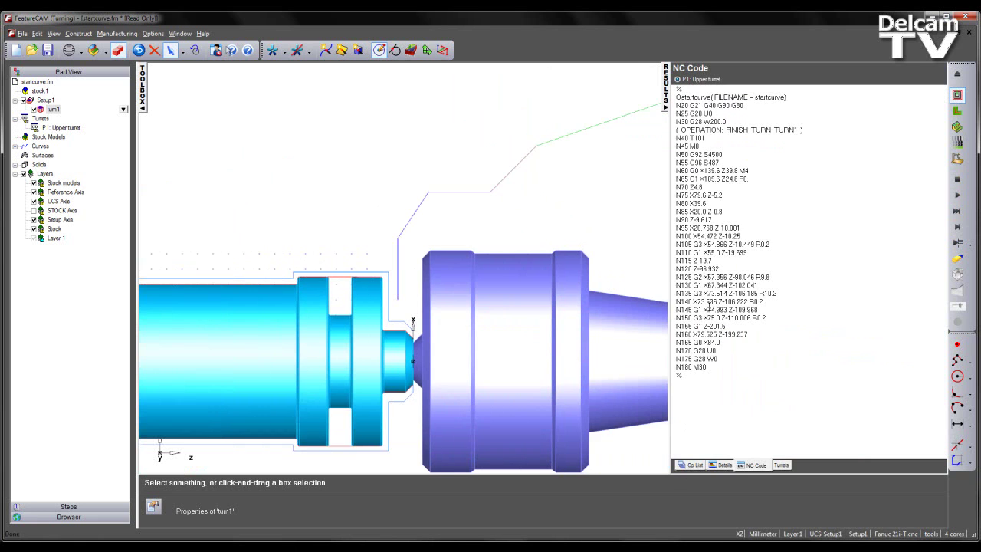
left_click_drag(690, 172, 755, 172)
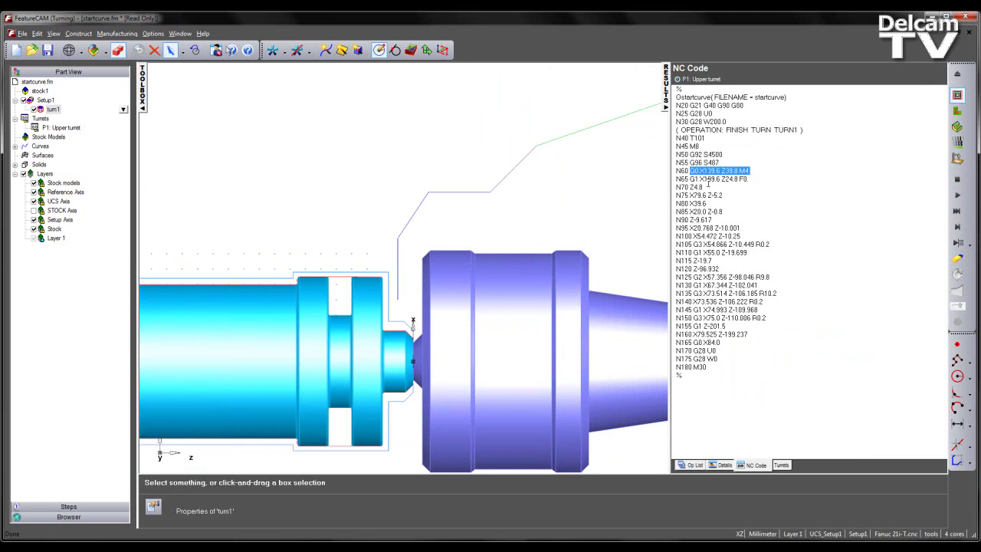
left_click_drag(692, 179, 754, 228)
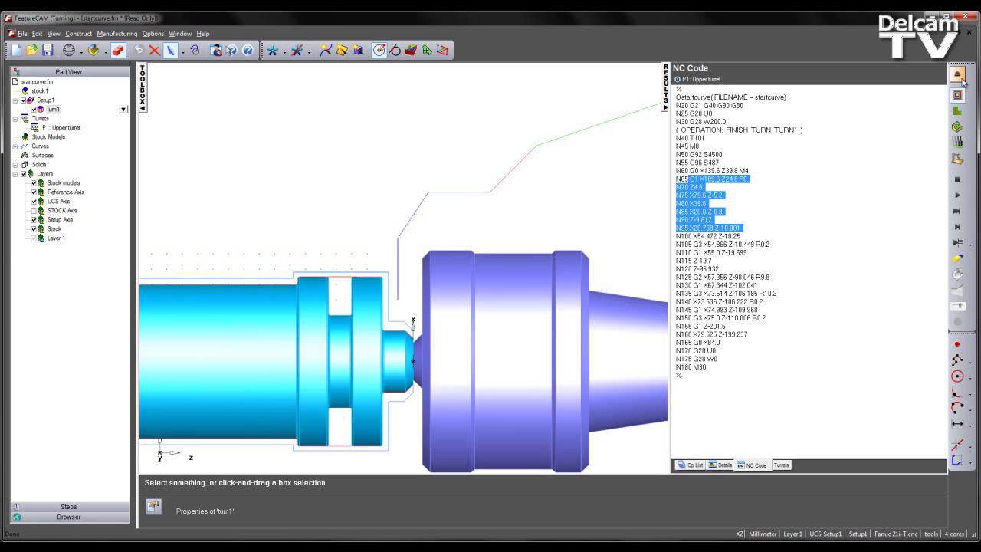
left_click(666, 90)
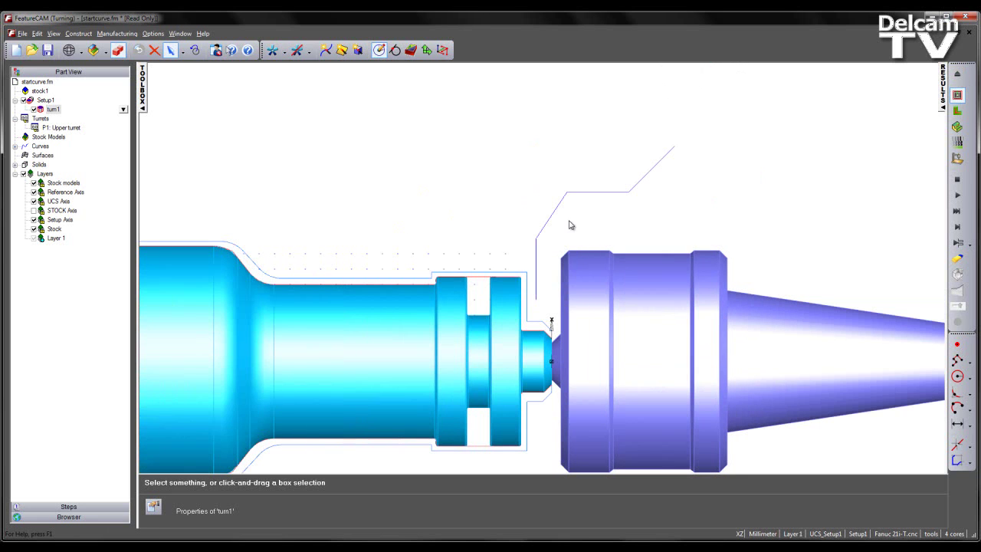
middle_click_drag(398, 212, 493, 224)
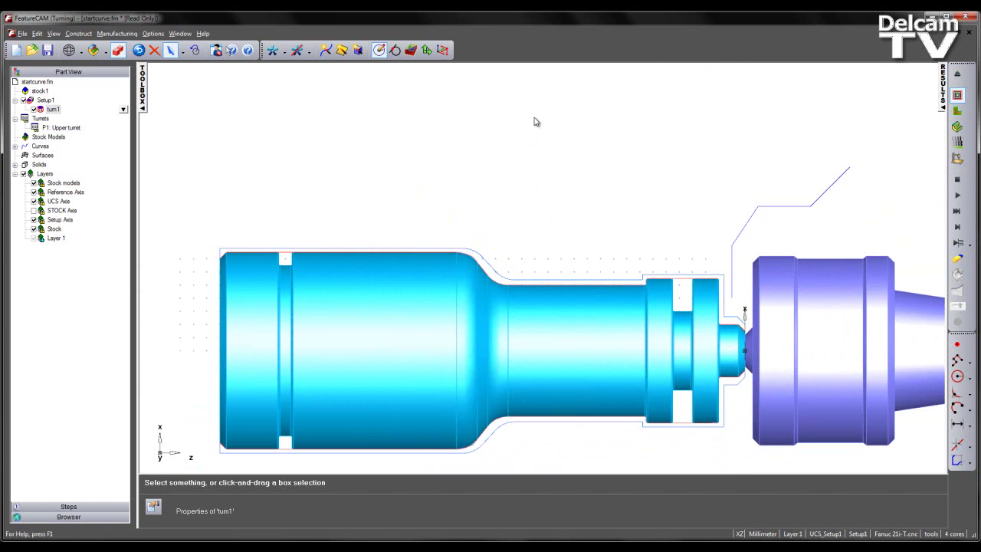
Draw a four-point connected line path above the part's left end, rising to the right.
left_click(957, 361)
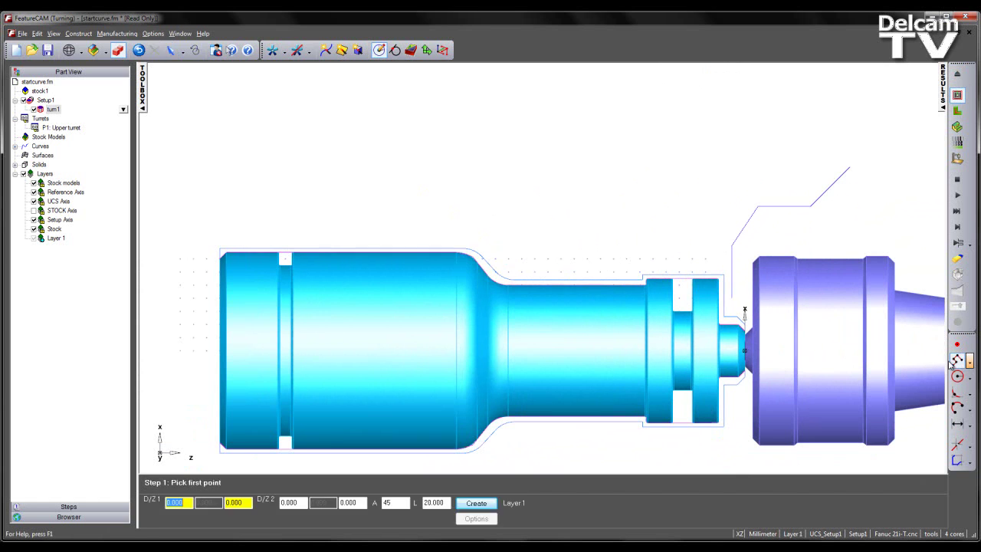
left_click(234, 235)
left_click(284, 192)
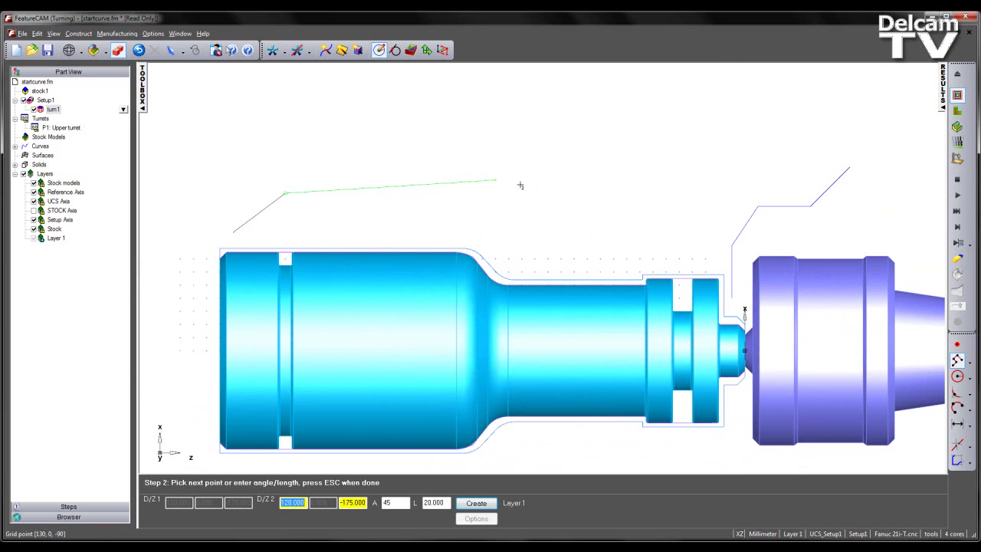
left_click(588, 193)
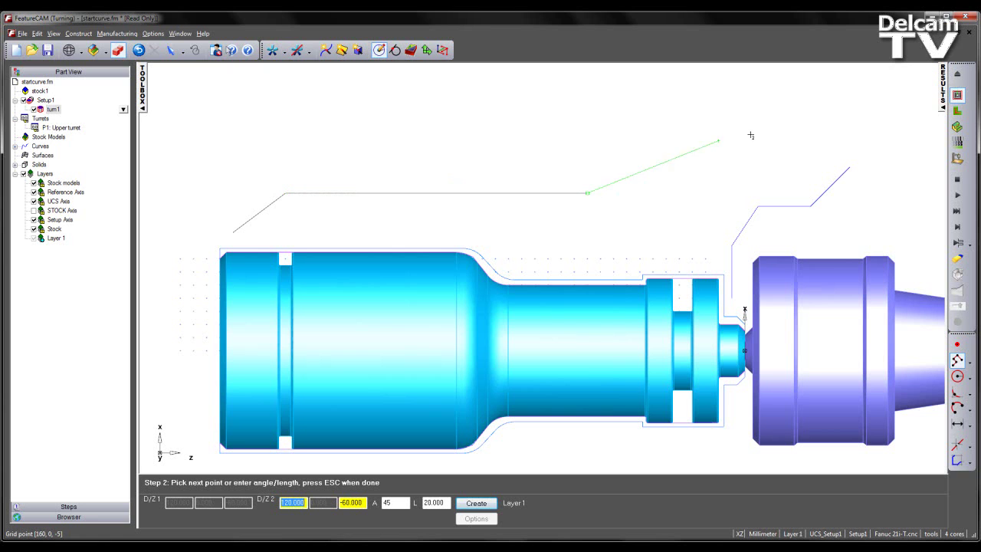
left_click(770, 113)
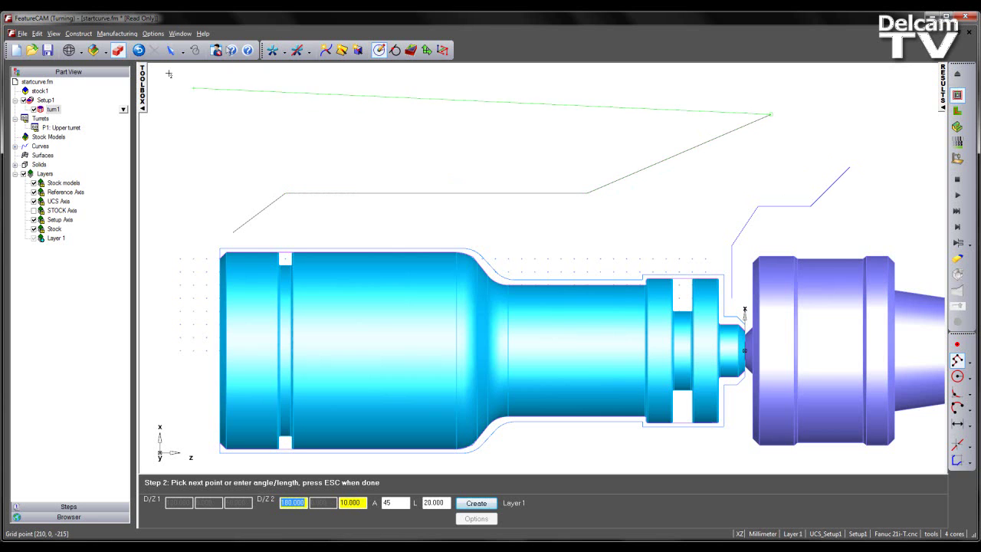
left_click(170, 50)
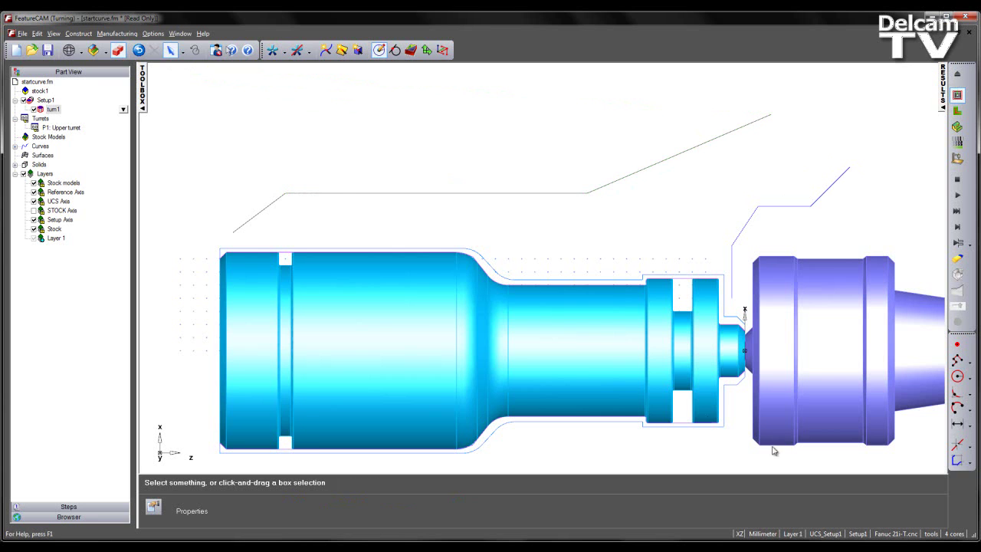
Chain the new lines into a curve named 'end curve'.
left_click(958, 460)
left_click(253, 218)
left_click(565, 197)
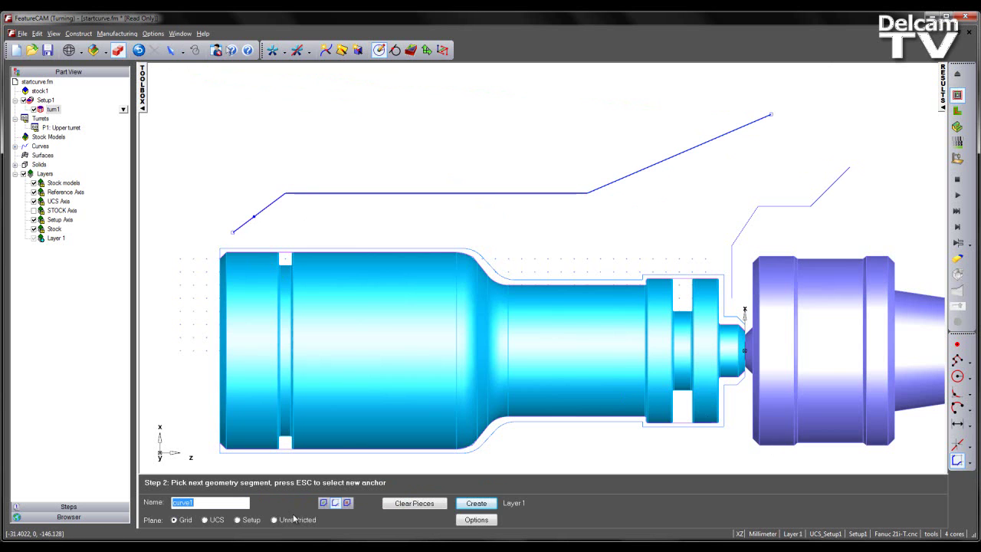
type("end")
key("Return")
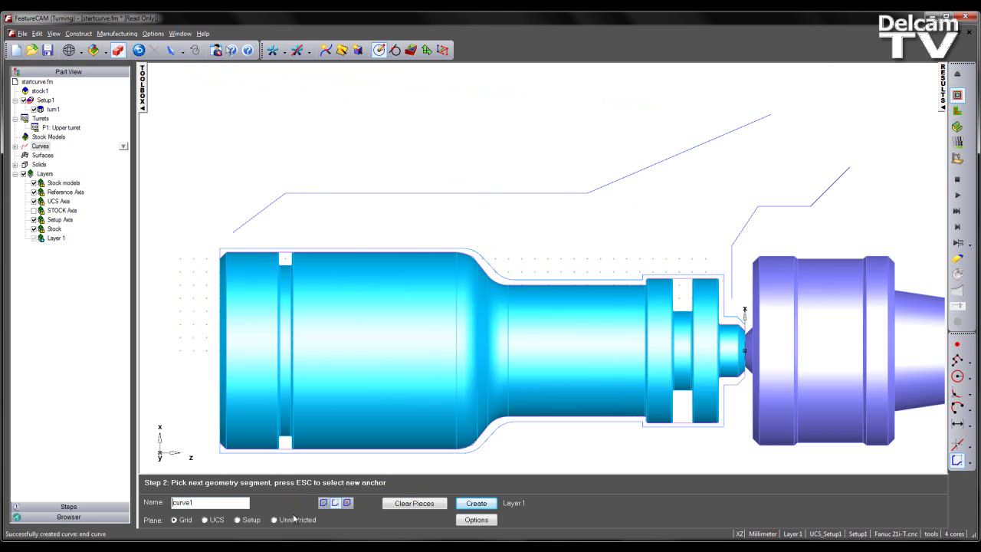
left_click(51, 110)
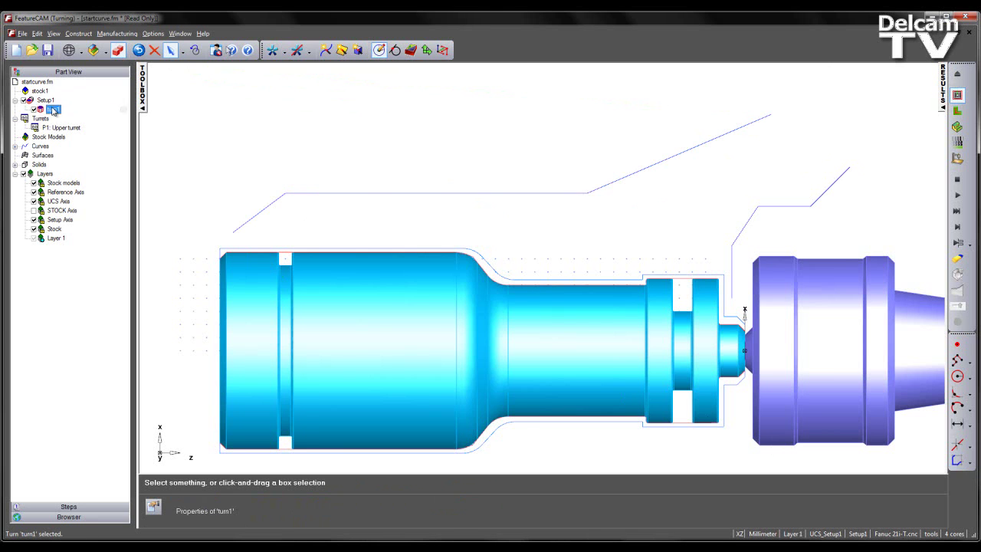
Set the End point of turn1's finish operation to 'end curve' in the Turning attributes.
double_click(50, 109)
left_click(232, 95)
left_click(404, 85)
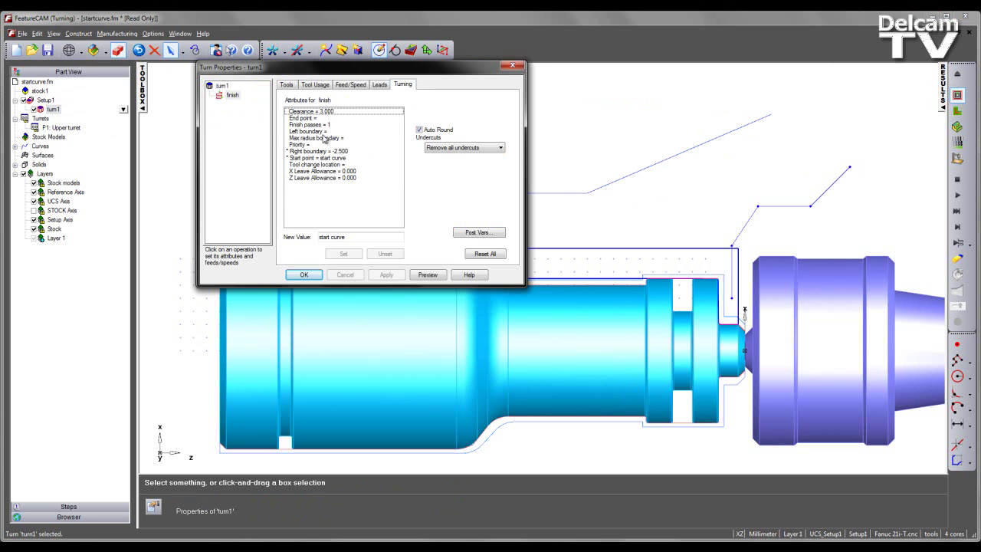
left_click(305, 119)
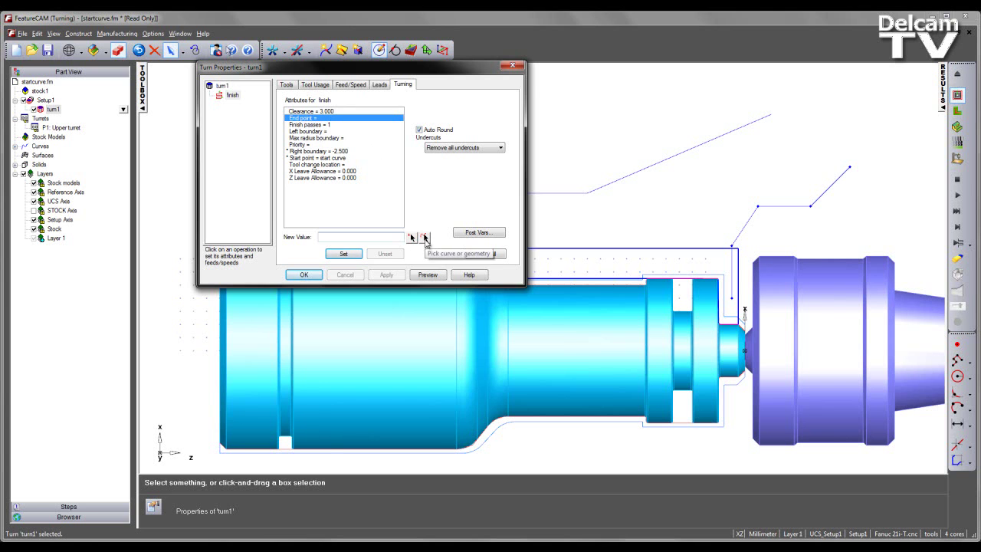
left_click(425, 238)
left_click(443, 194)
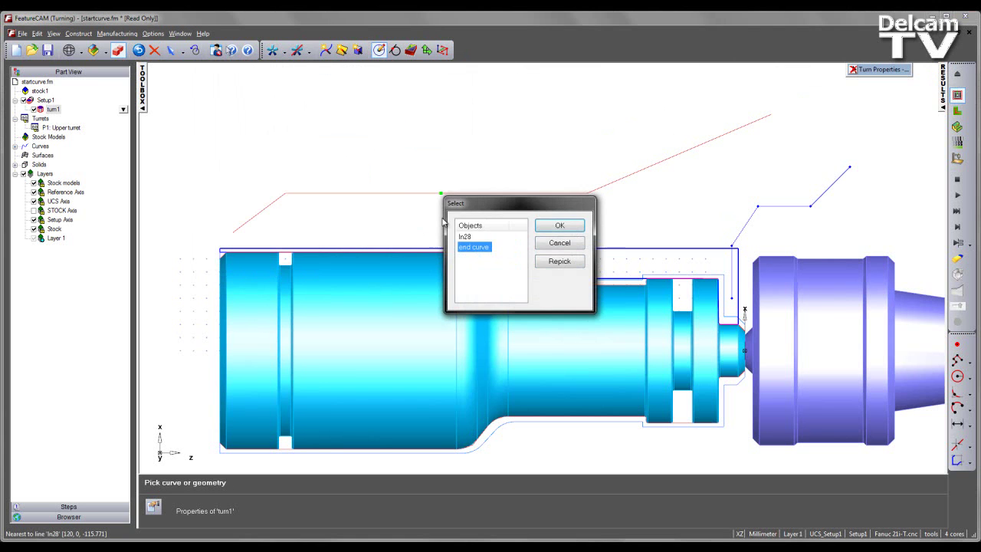
left_click(560, 228)
left_click(386, 275)
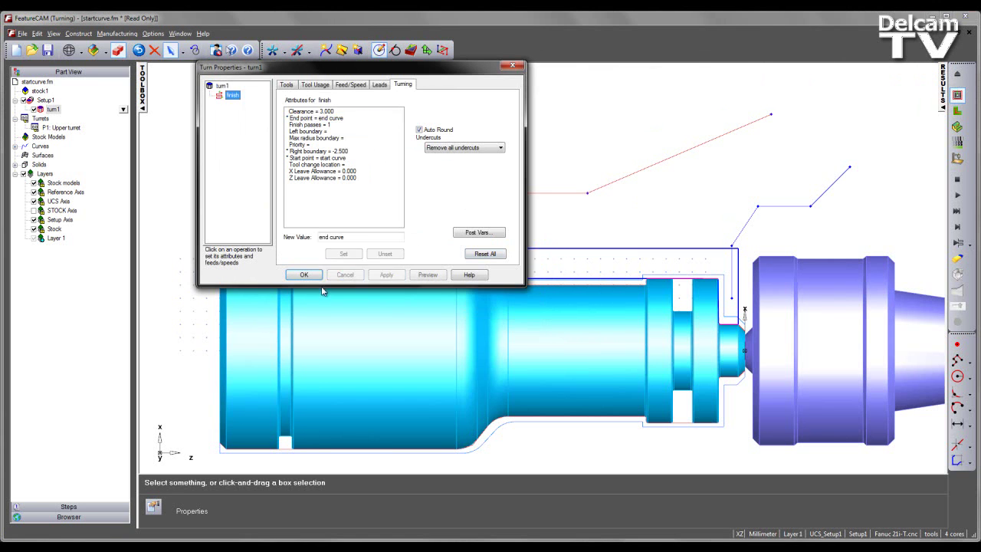
left_click(310, 276)
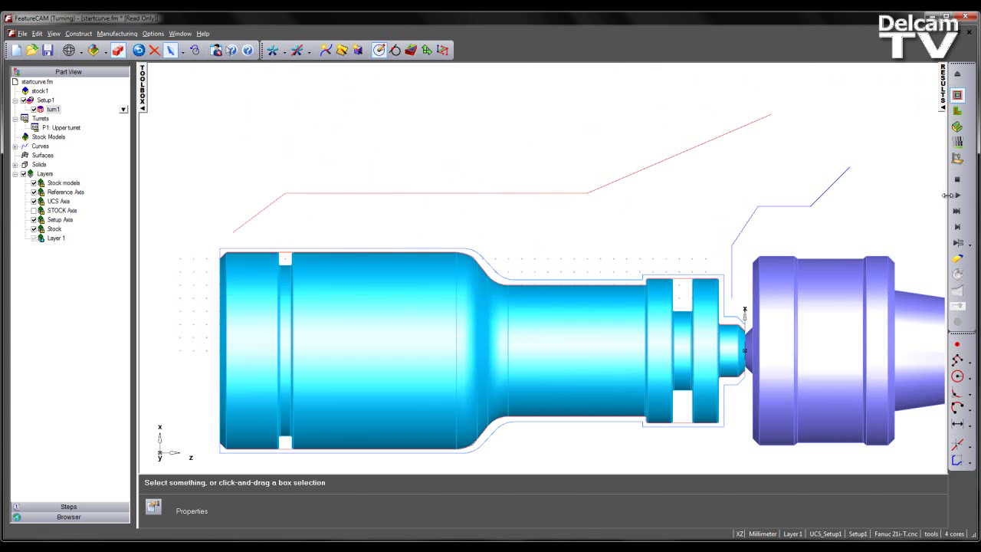
Rerun the finish toolpath simulation and zoom out to watch the exit along the end curve.
left_click(957, 242)
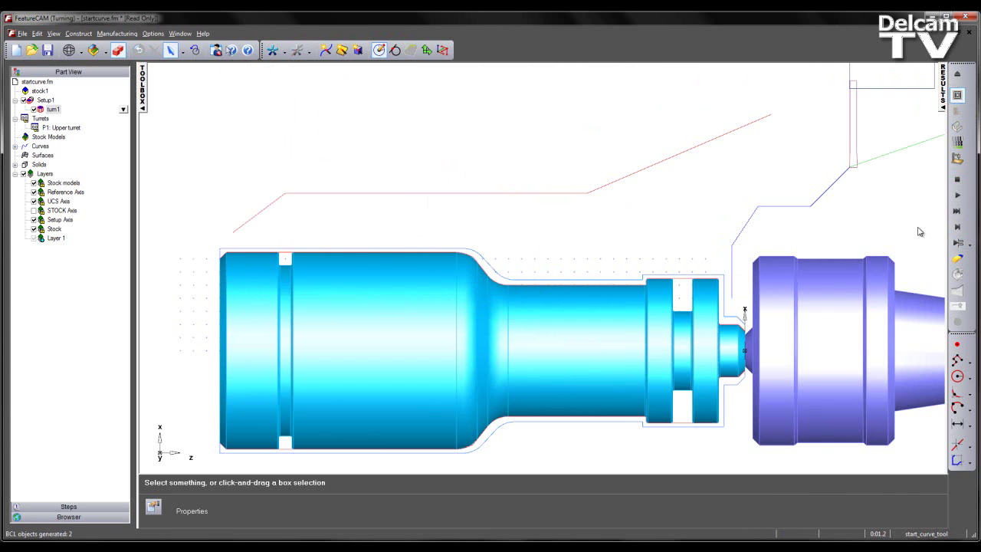
scroll(920, 231, "down", 1)
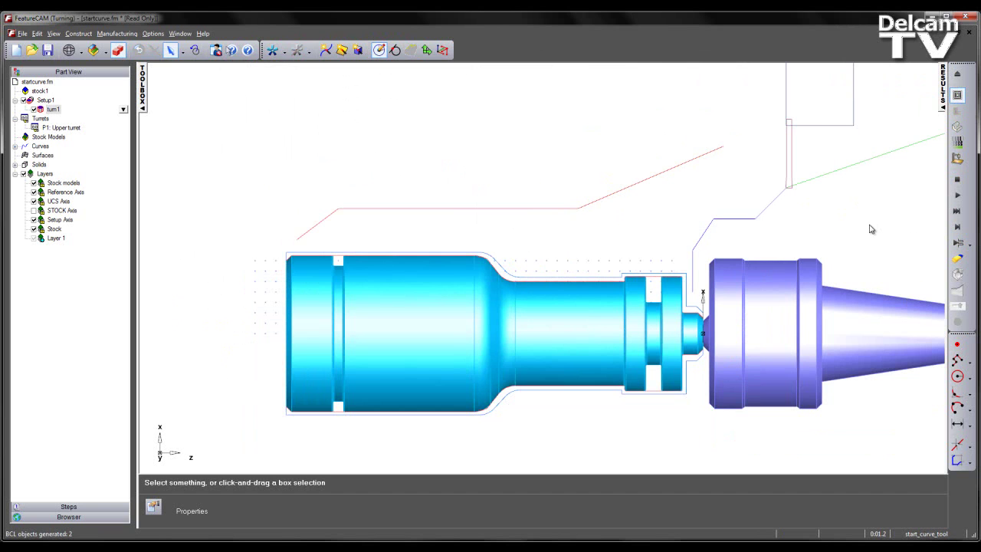